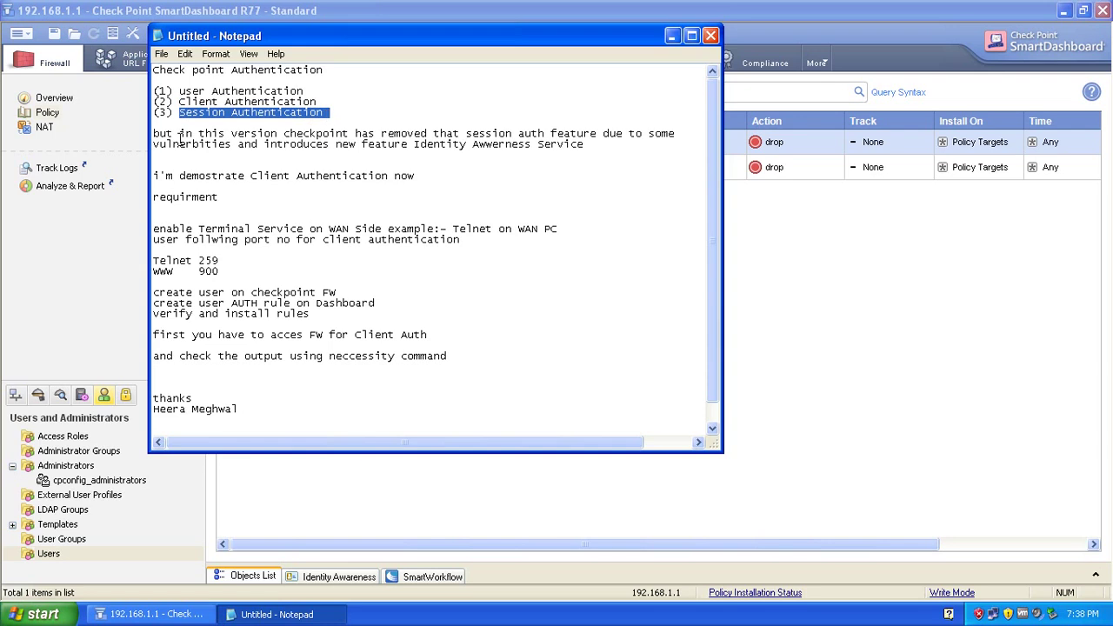
Highlight the notes on the Terminal Service requirement and ports Telnet 259 and www 900.
{"action": "left_click_drag", "start_coordinate": [173, 133], "coordinate": [329, 133]}
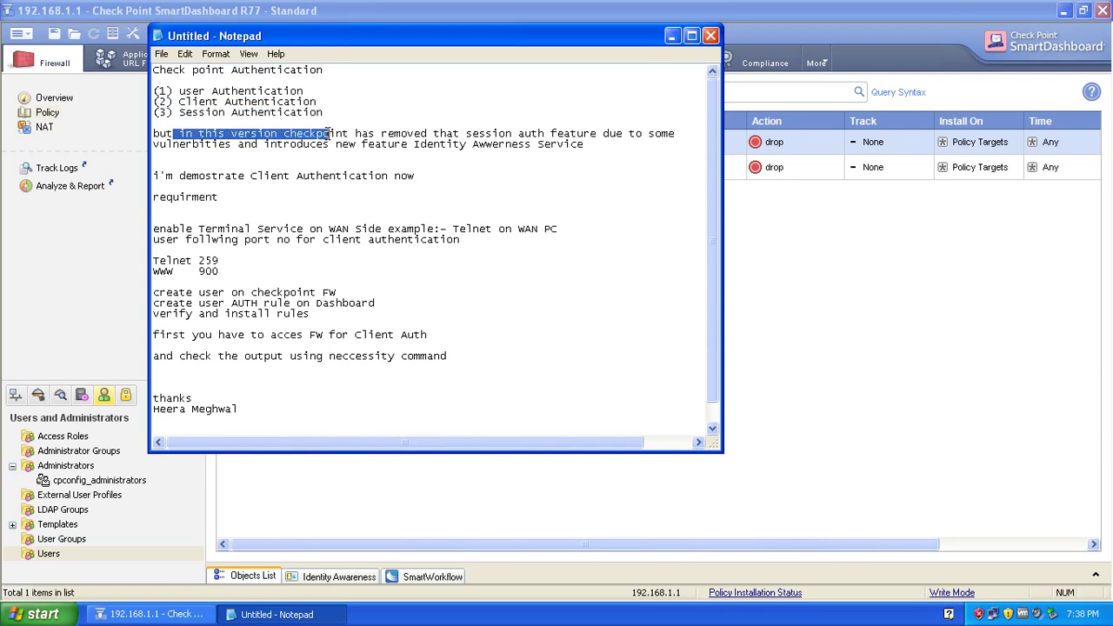
{"action": "left_click", "coordinate": [403, 134]}
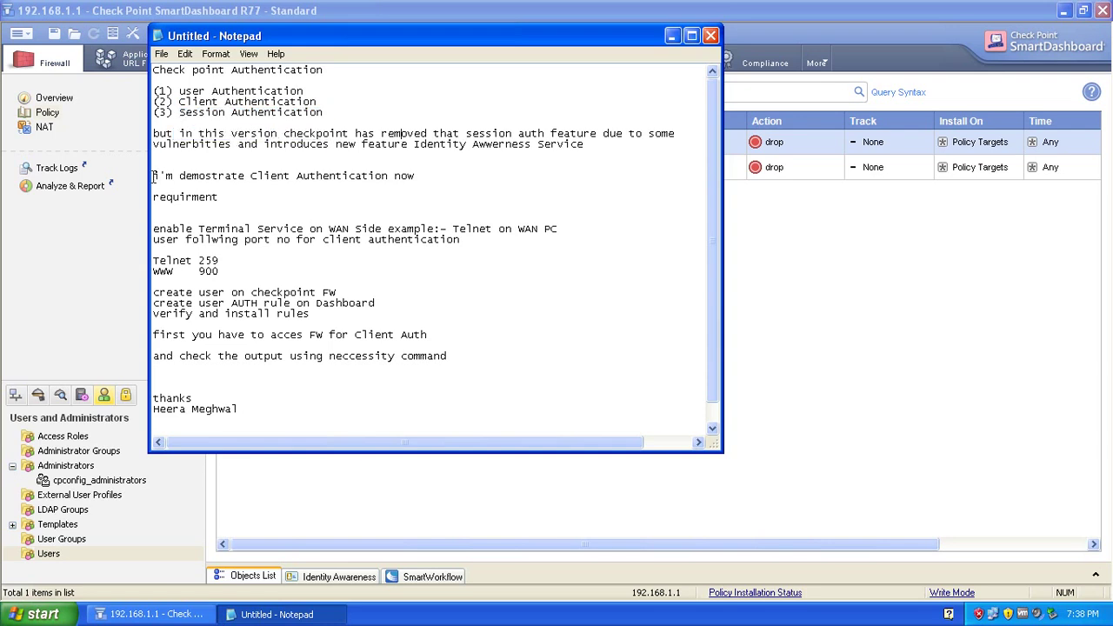
{"action": "left_click_drag", "start_coordinate": [155, 176], "coordinate": [417, 178]}
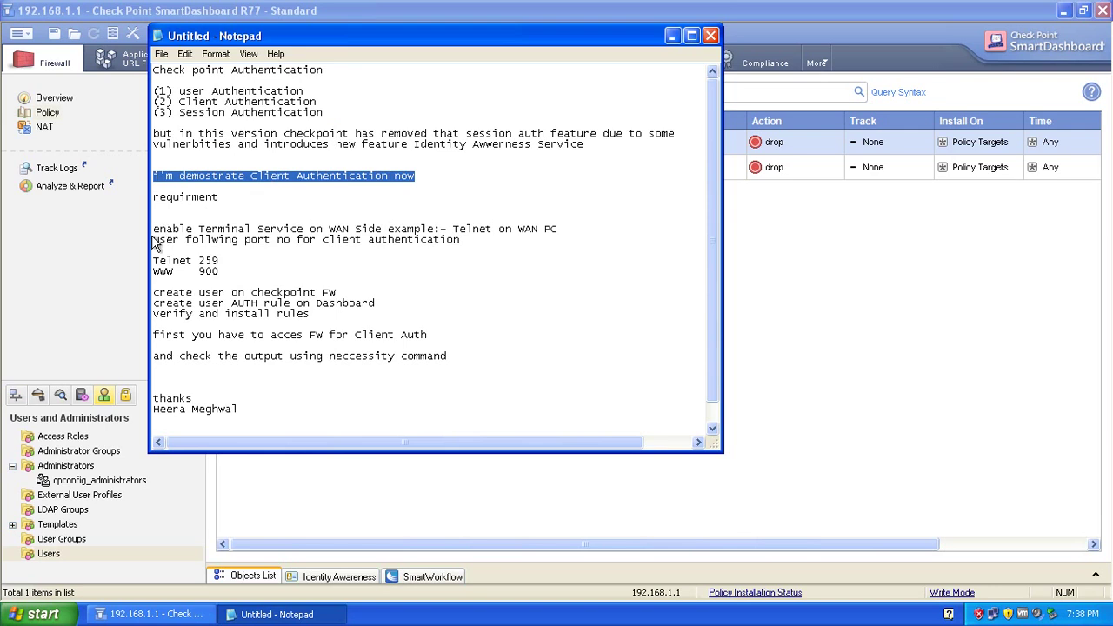
{"action": "left_click_drag", "start_coordinate": [155, 230], "coordinate": [566, 232]}
{"action": "left_click", "coordinate": [567, 231]}
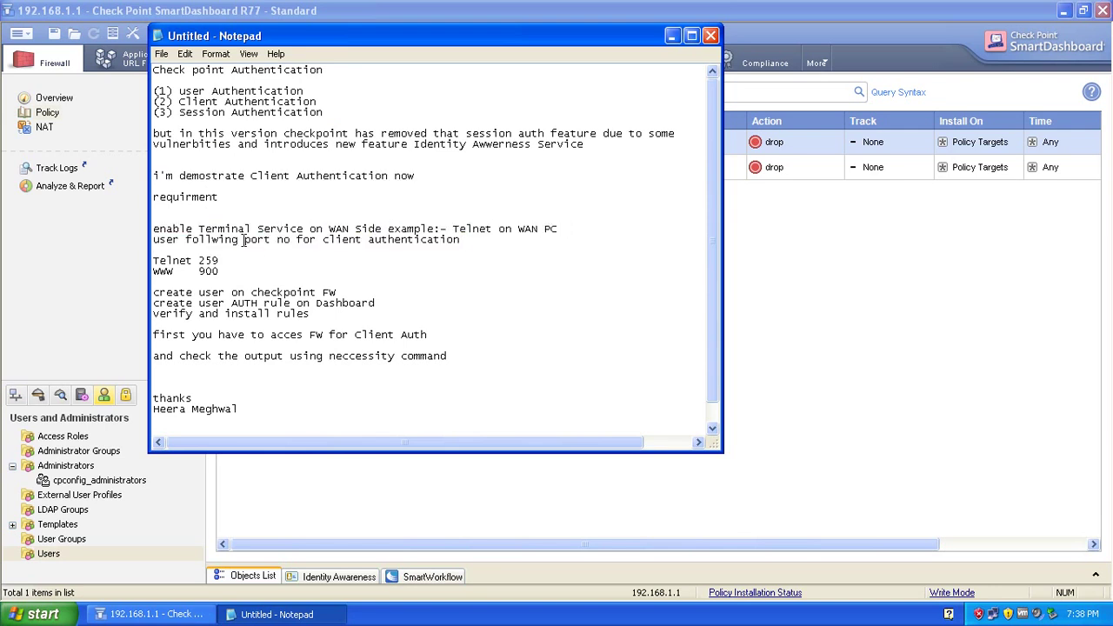
{"action": "left_click_drag", "start_coordinate": [160, 243], "coordinate": [459, 242]}
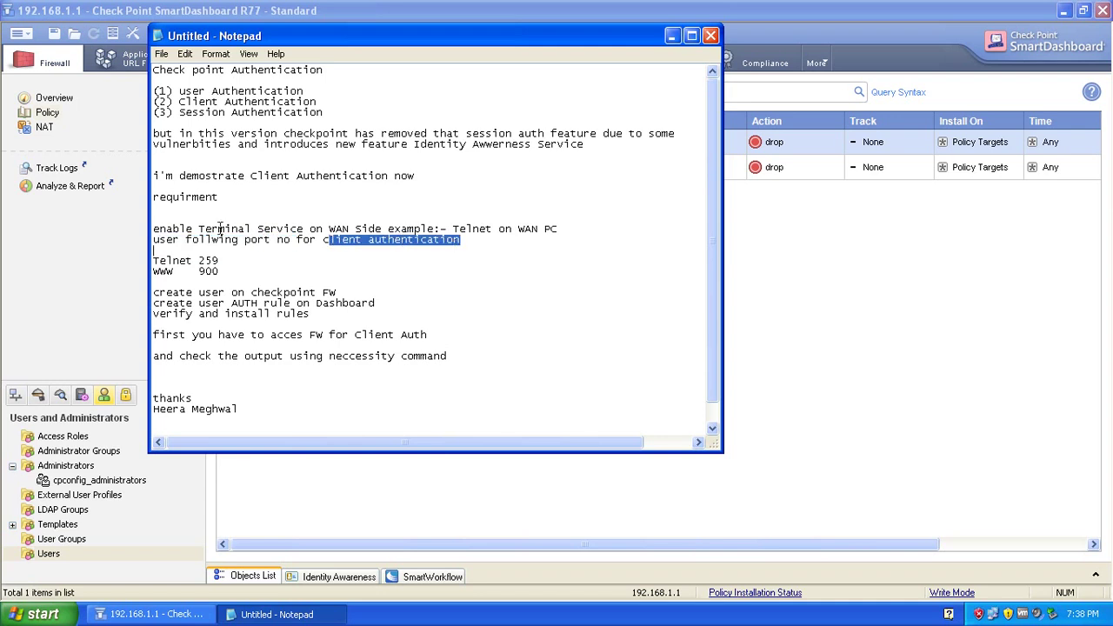
{"action": "left_click_drag", "start_coordinate": [153, 261], "coordinate": [234, 262]}
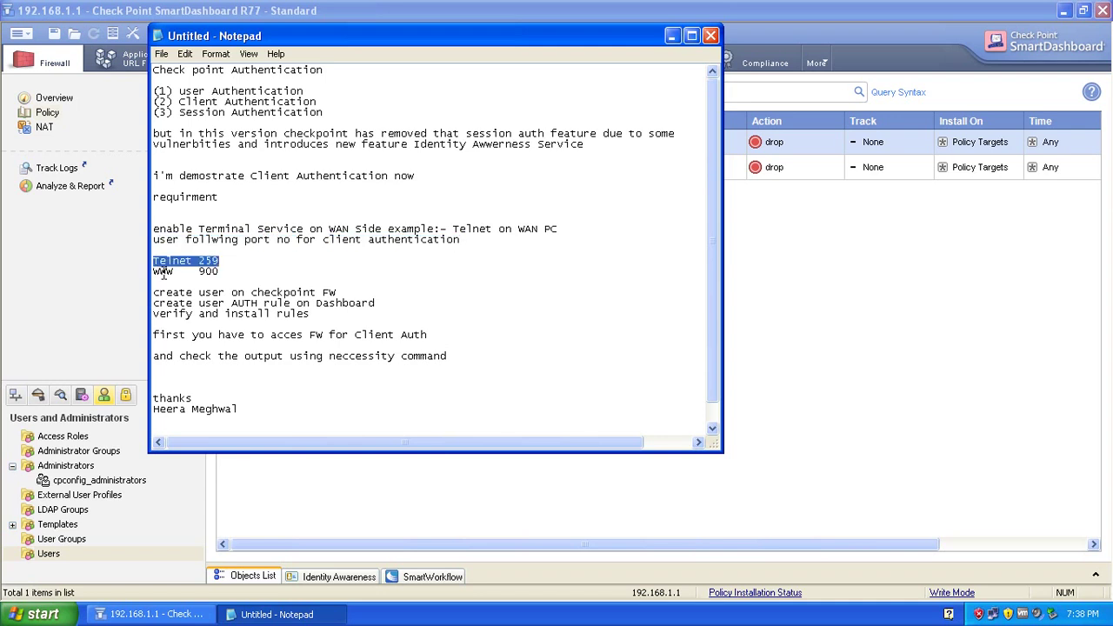
{"action": "left_click_drag", "start_coordinate": [154, 272], "coordinate": [220, 273]}
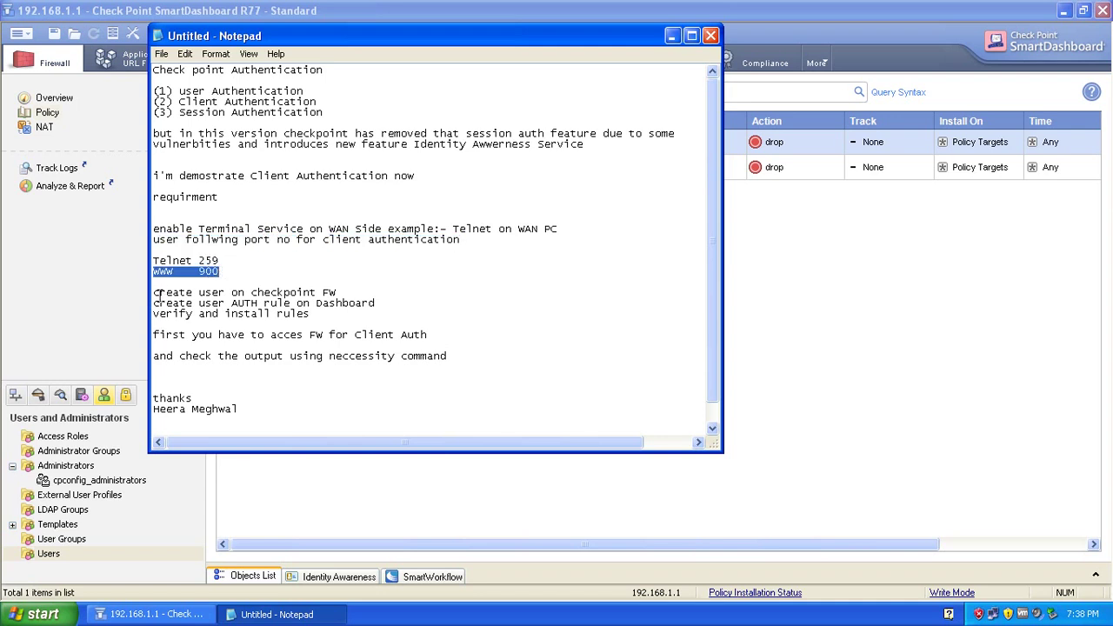
Change 'user' to 'client' so the step reads 'create client AUTH rule on Dashboard'.
{"action": "left_click_drag", "start_coordinate": [159, 293], "coordinate": [336, 293]}
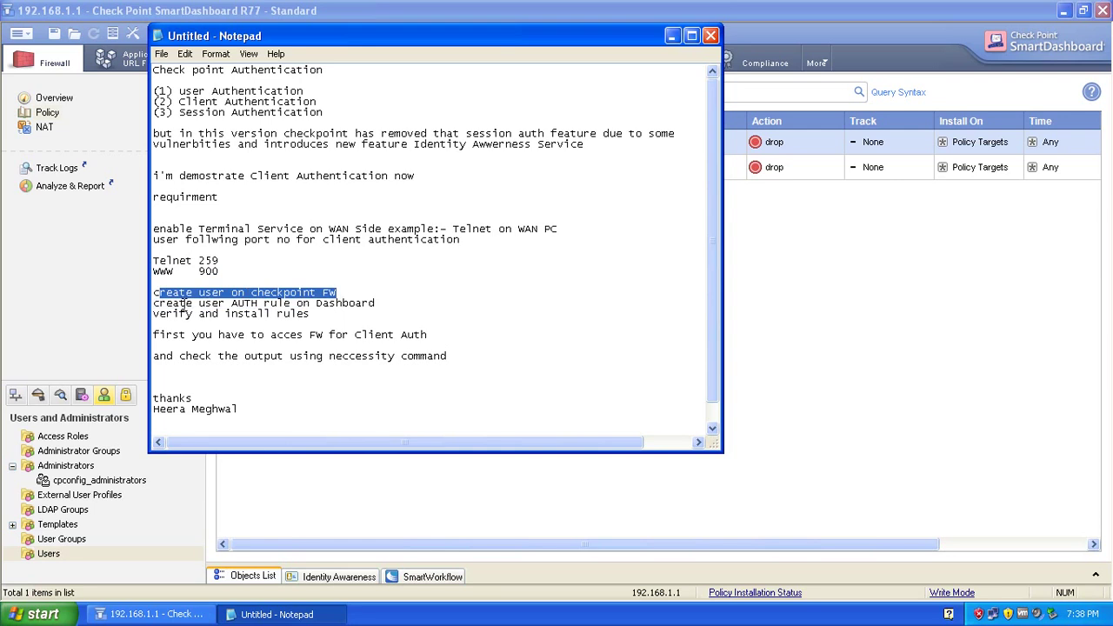
{"action": "left_click_drag", "start_coordinate": [154, 303], "coordinate": [192, 304]}
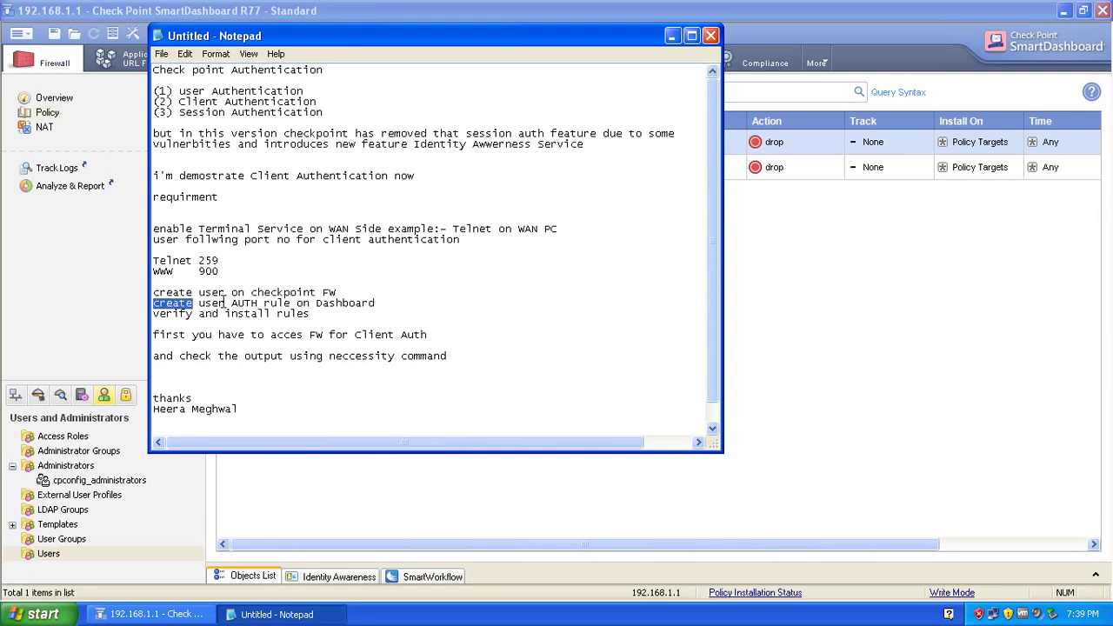
{"action": "double_click", "coordinate": [224, 302]}
{"action": "type", "text": "c"}
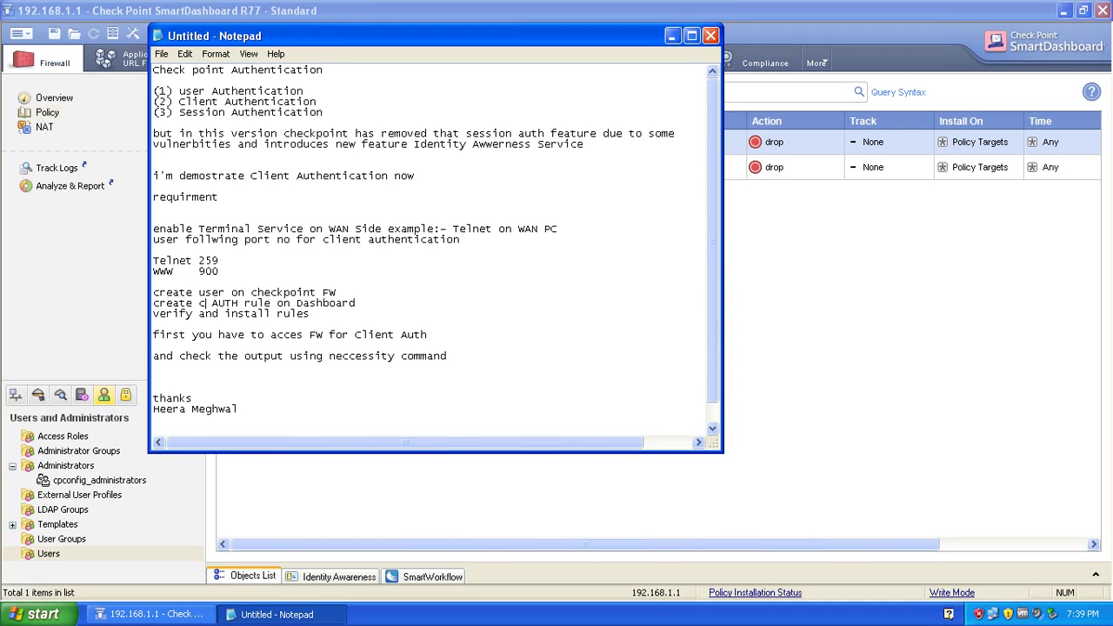
{"action": "type", "text": "lient"}
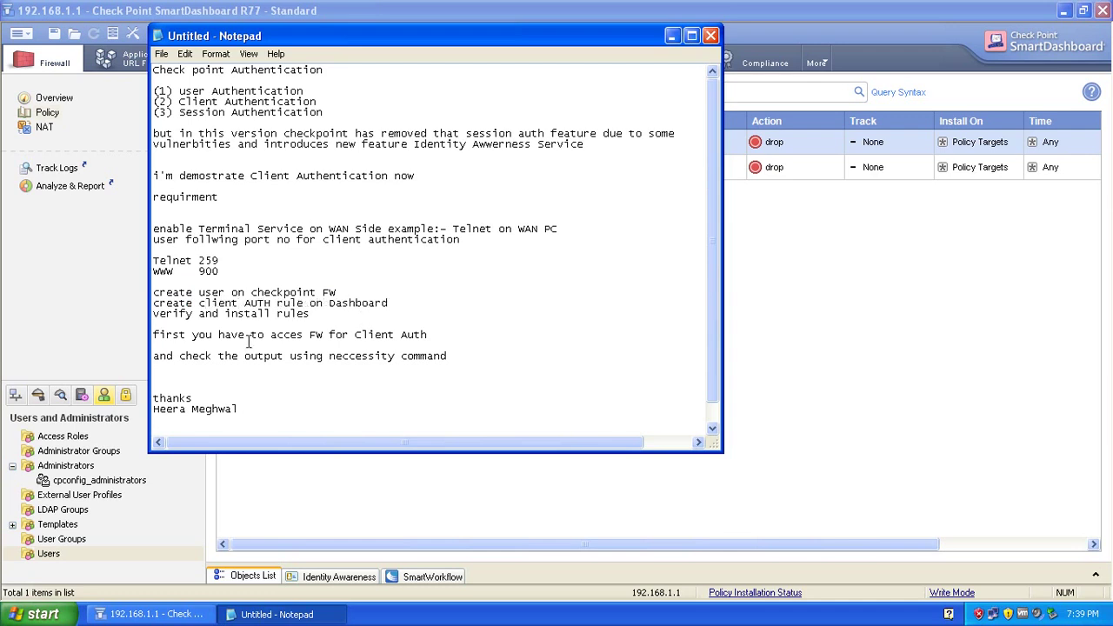
Highlight the remaining steps, closing thanks and channel link, then minimize Notepad.
{"action": "left_click_drag", "start_coordinate": [192, 338], "coordinate": [240, 346]}
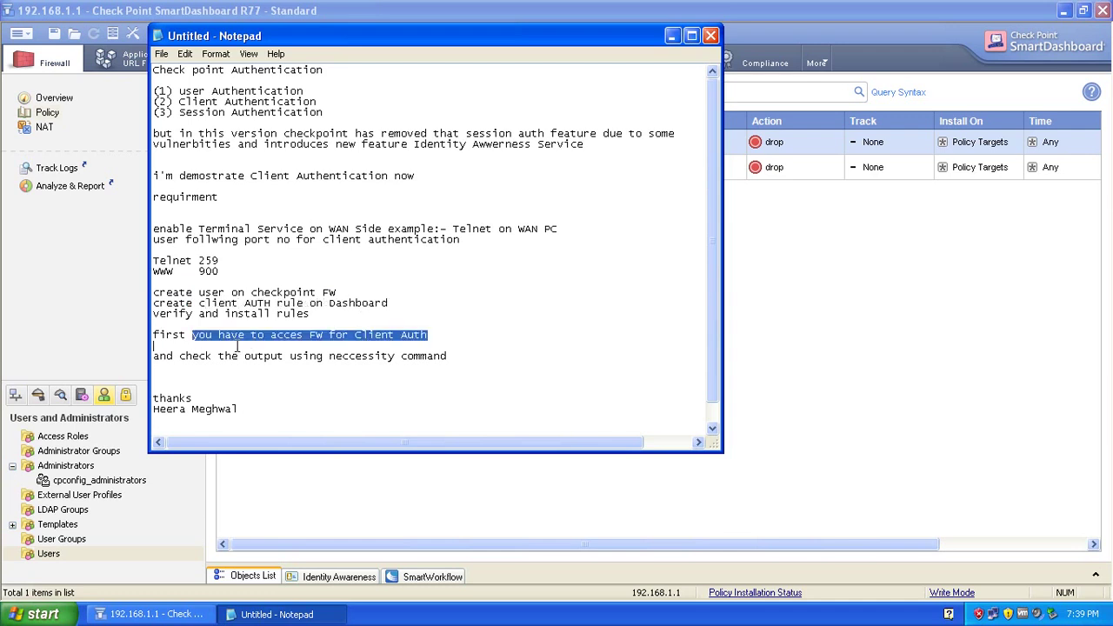
{"action": "left_click_drag", "start_coordinate": [166, 356], "coordinate": [422, 357]}
{"action": "left_click", "coordinate": [209, 416]}
{"action": "left_click_drag", "start_coordinate": [159, 398], "coordinate": [236, 408]}
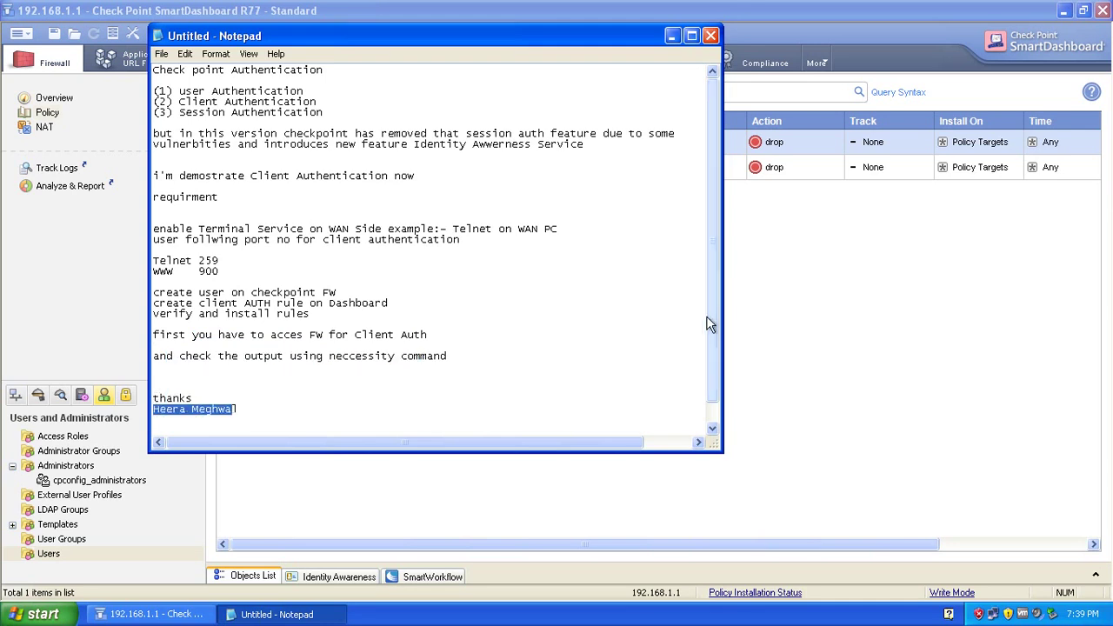
{"action": "scroll", "coordinate": [709, 325], "scroll_direction": "down", "scroll_amount": 1}
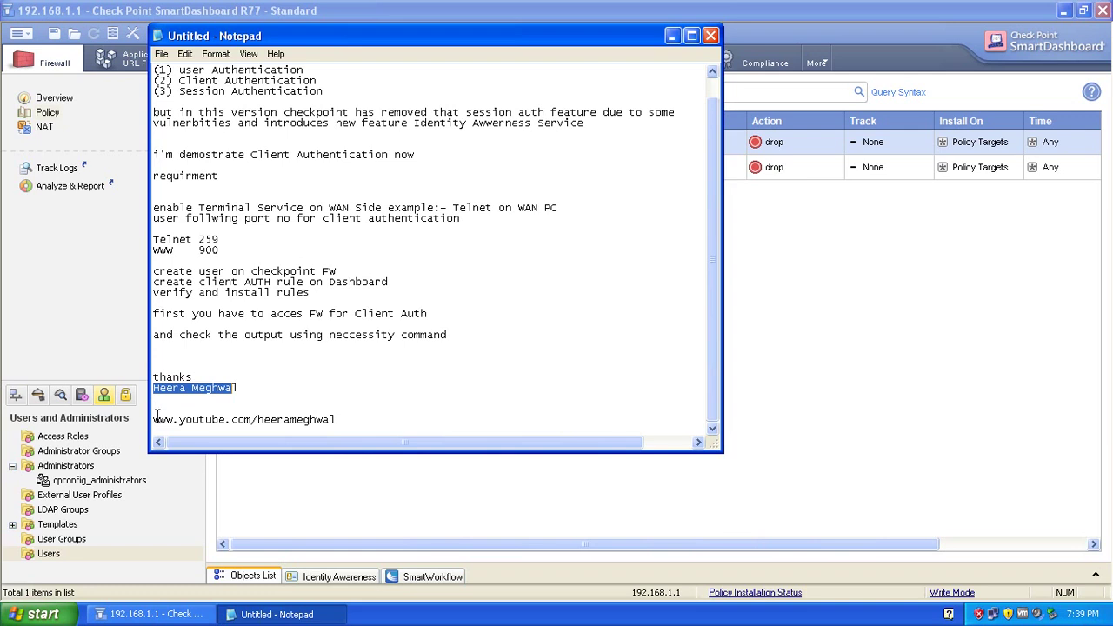
{"action": "left_click_drag", "start_coordinate": [153, 421], "coordinate": [348, 420]}
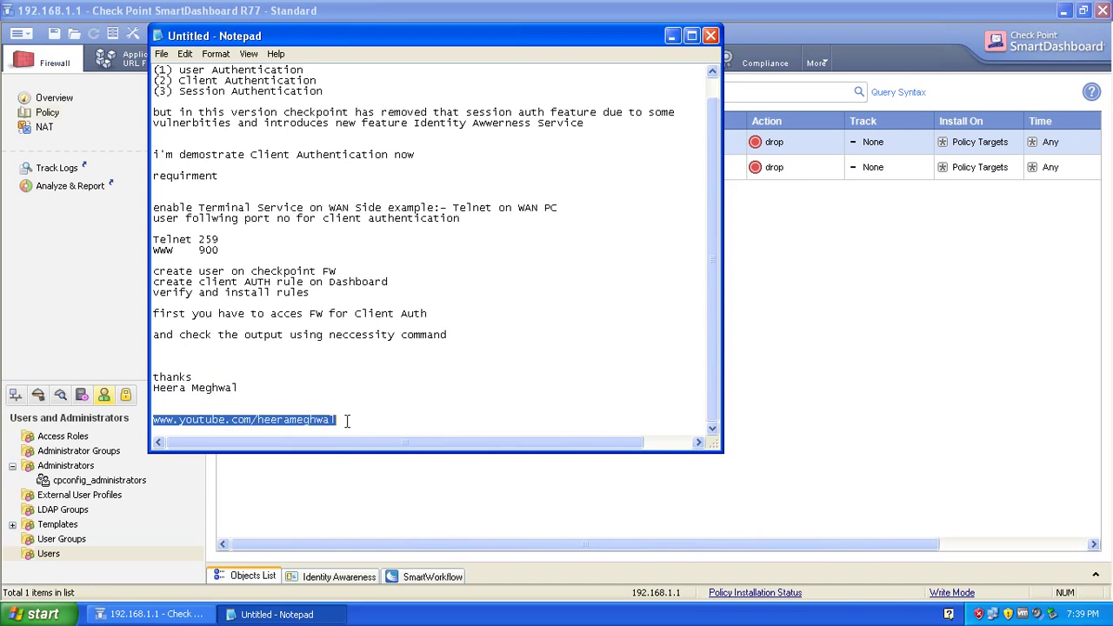
{"action": "left_click", "coordinate": [233, 387]}
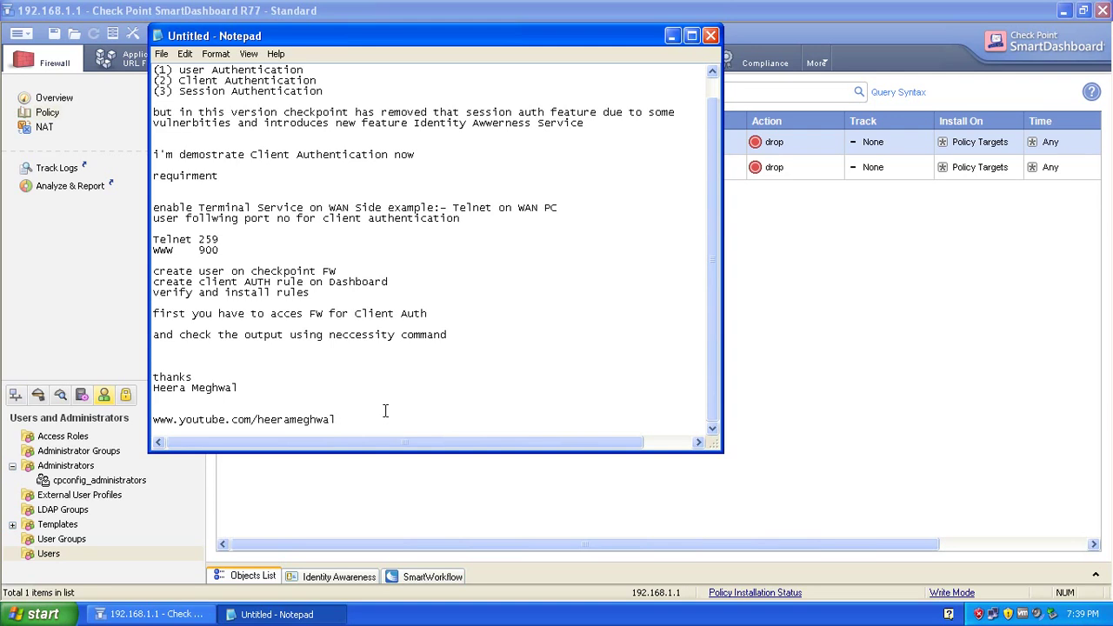
{"action": "left_click", "coordinate": [671, 36]}
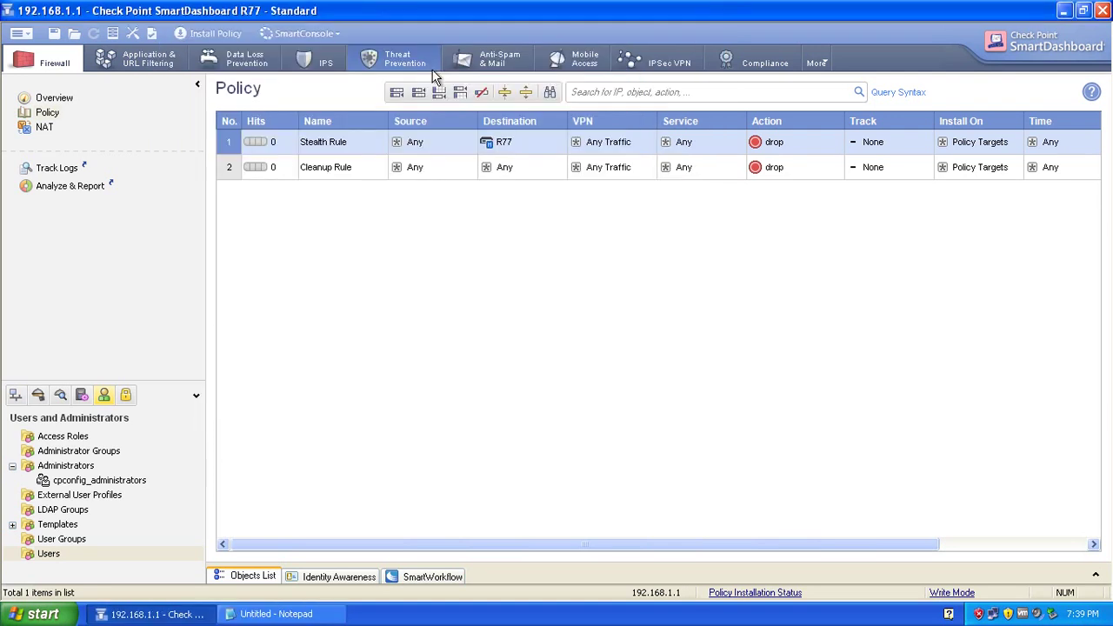
Create a new default user named clientauth.
{"action": "right_click", "coordinate": [47, 558]}
{"action": "mouse_move", "coordinate": [98, 503]}
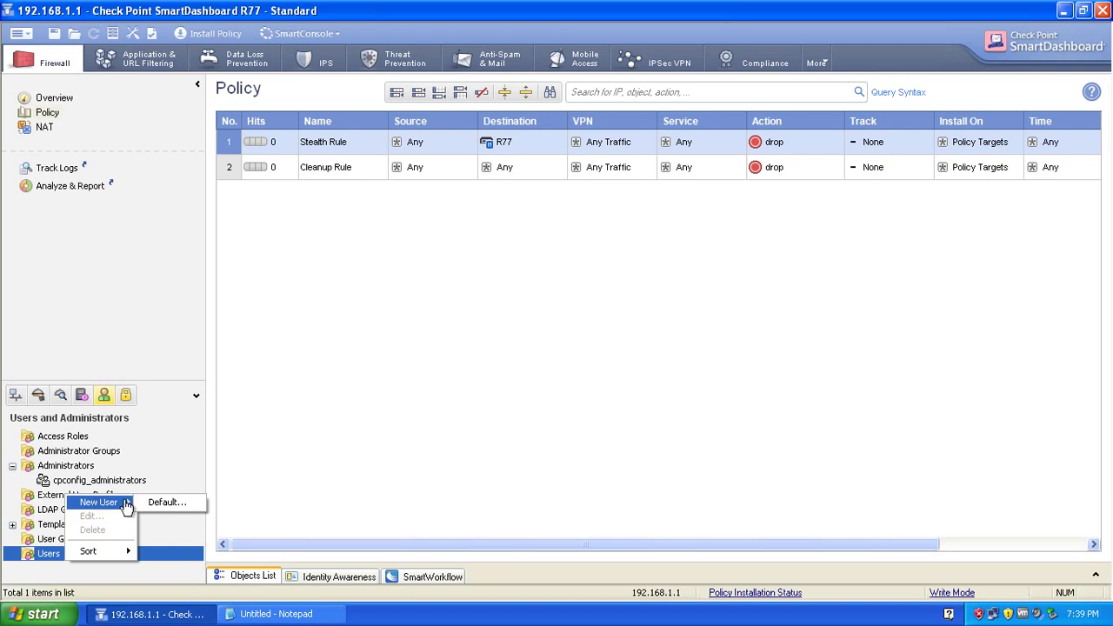
{"action": "left_click", "coordinate": [149, 504]}
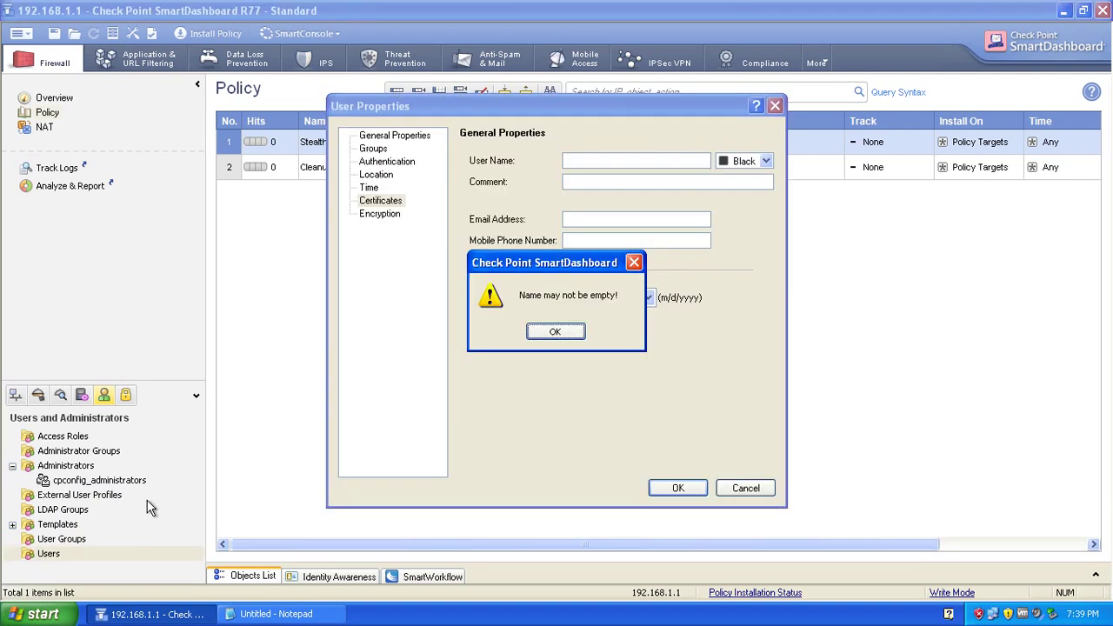
{"action": "left_click", "coordinate": [552, 332]}
{"action": "left_click", "coordinate": [594, 164]}
{"action": "type", "text": "c"}
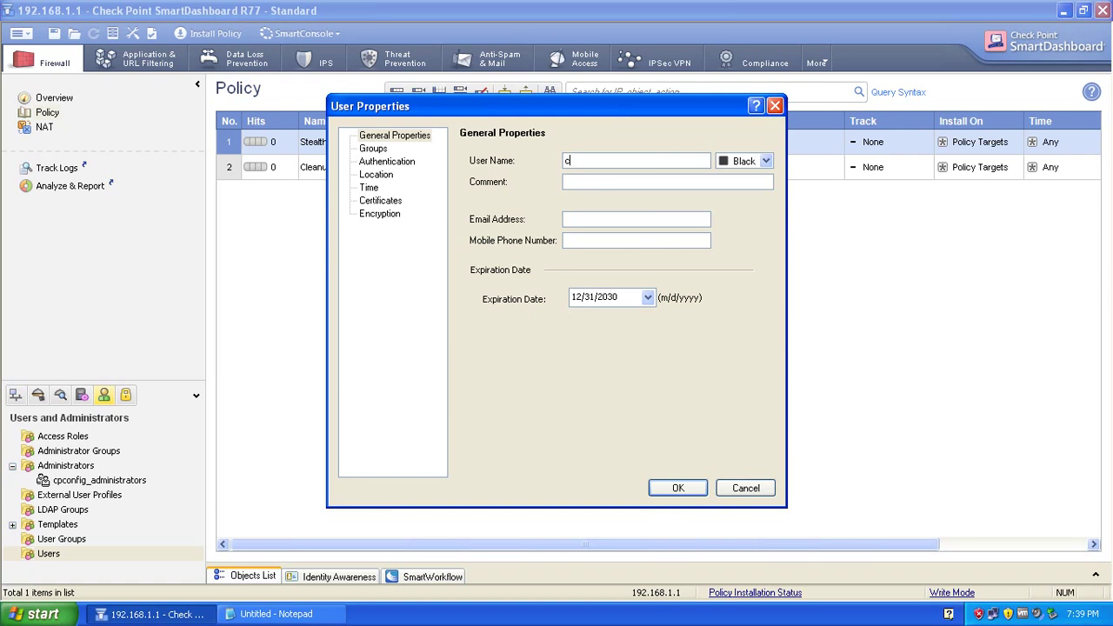
{"action": "type", "text": "lientauth"}
Give clientauth Check Point Password authentication, enter and confirm its password, and save the user.
{"action": "left_click", "coordinate": [388, 162]}
{"action": "left_click", "coordinate": [601, 187]}
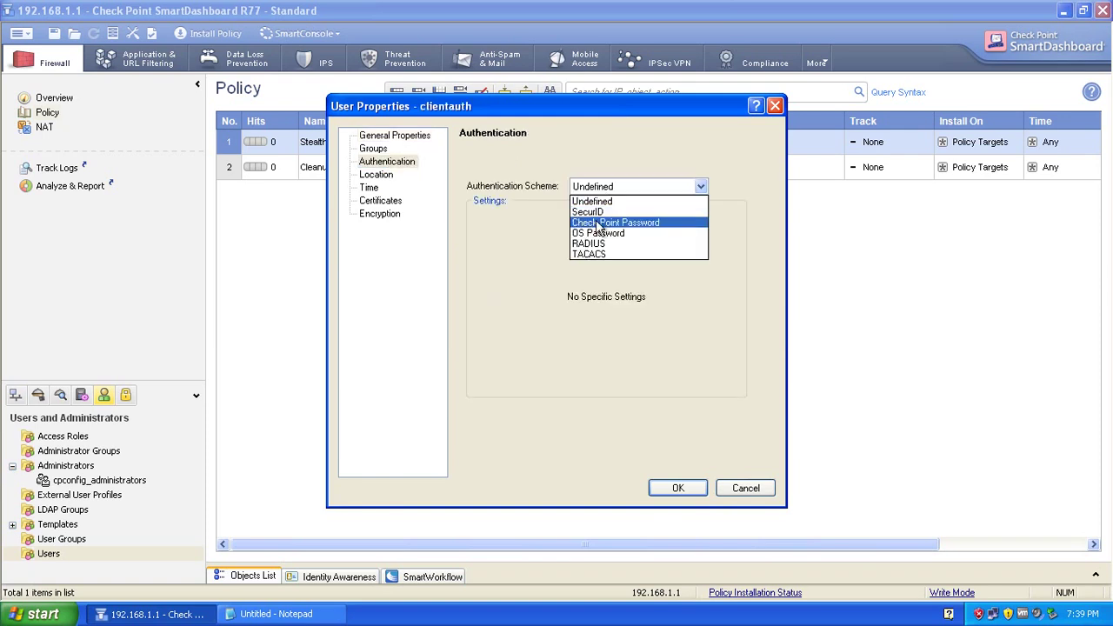
{"action": "left_click", "coordinate": [597, 224]}
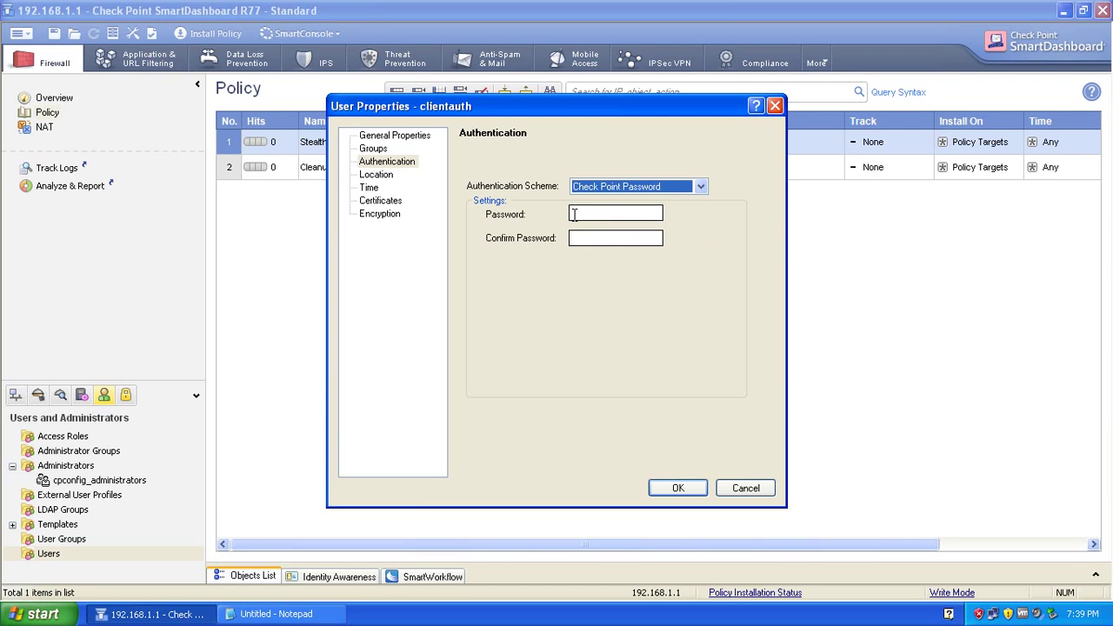
{"action": "left_click", "coordinate": [574, 214]}
{"action": "type", "text": "1"}
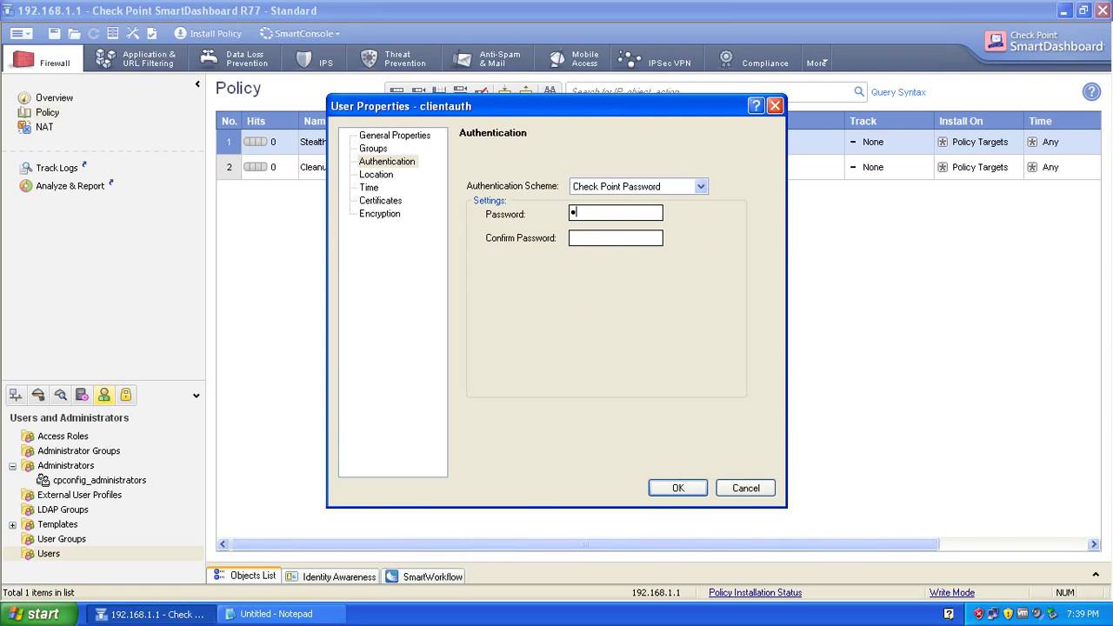
{"action": "type", "text": "23456"}
{"action": "key", "text": "Tab"}
{"action": "type", "text": "123456"}
{"action": "left_click", "coordinate": [684, 486]}
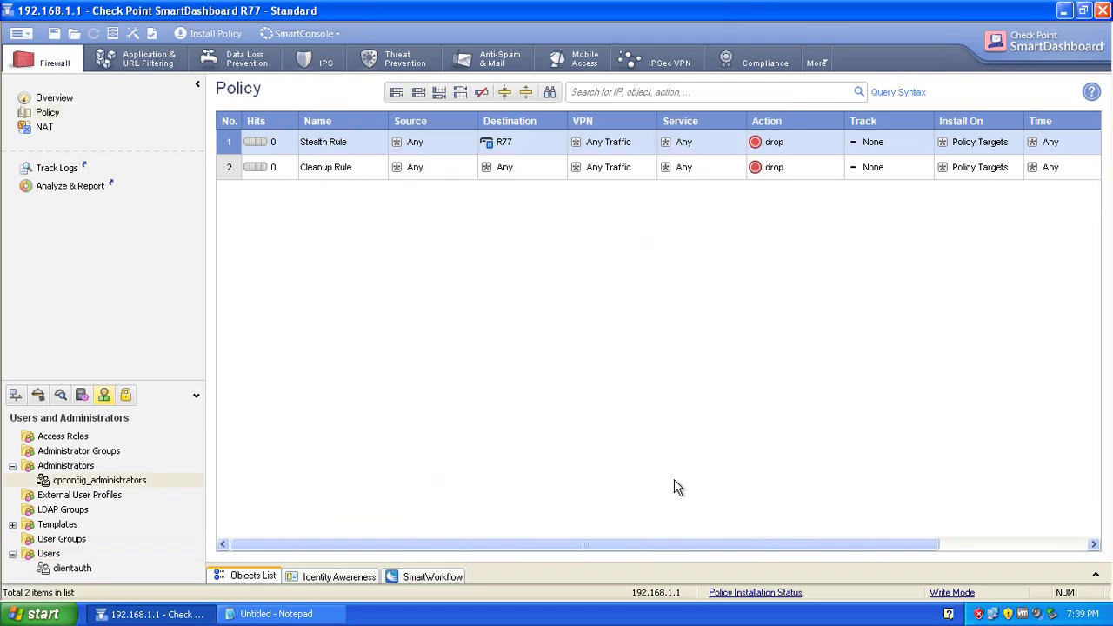
Create user group grp_clientauth containing only the clientauth user.
{"action": "left_click", "coordinate": [62, 540]}
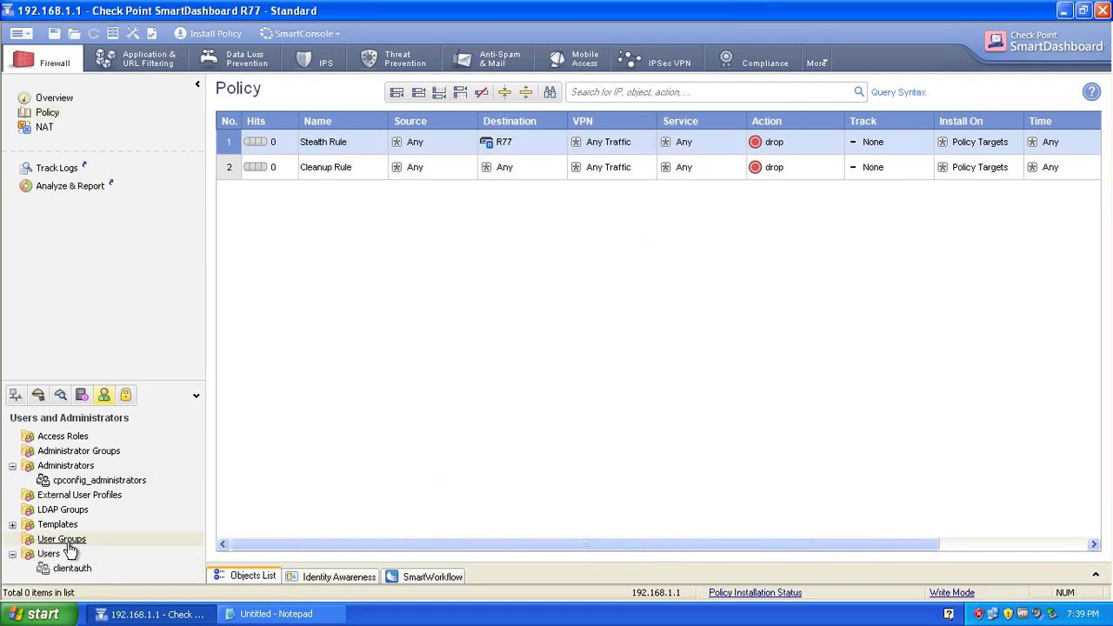
{"action": "right_click", "coordinate": [69, 541]}
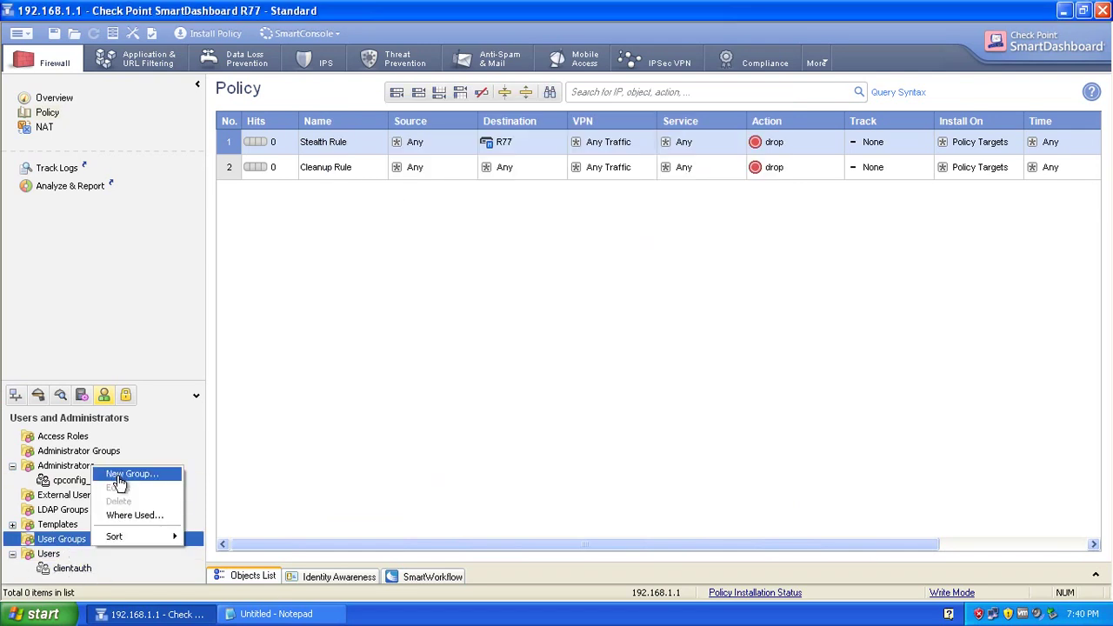
{"action": "left_click", "coordinate": [119, 476]}
{"action": "type", "text": "g"}
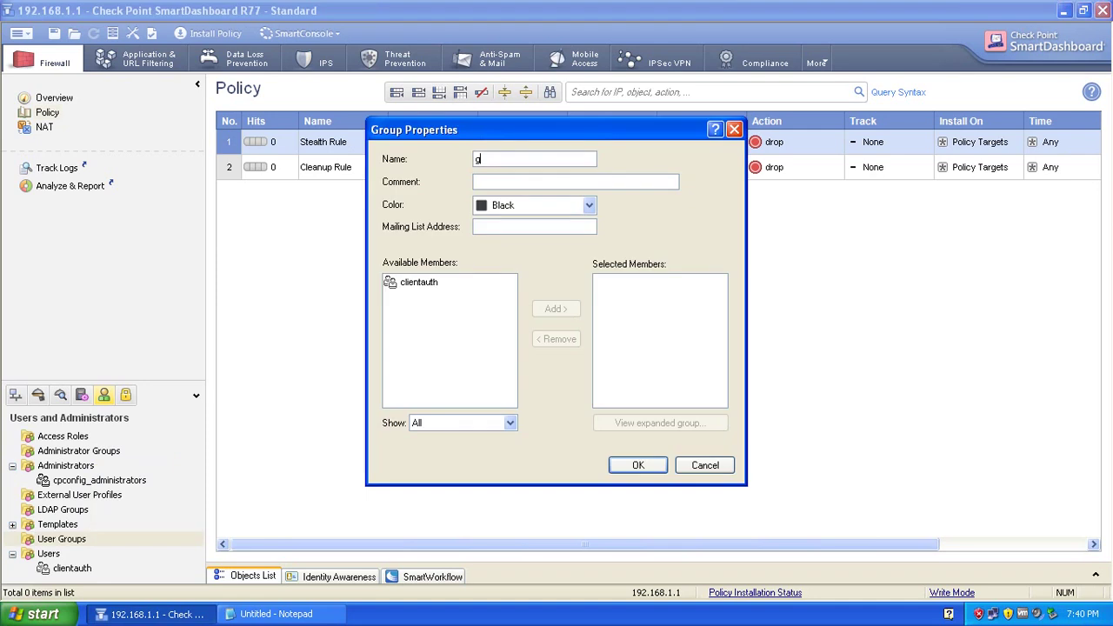
{"action": "type", "text": "rp_clientauth"}
{"action": "left_click", "coordinate": [416, 283]}
{"action": "left_click", "coordinate": [556, 309]}
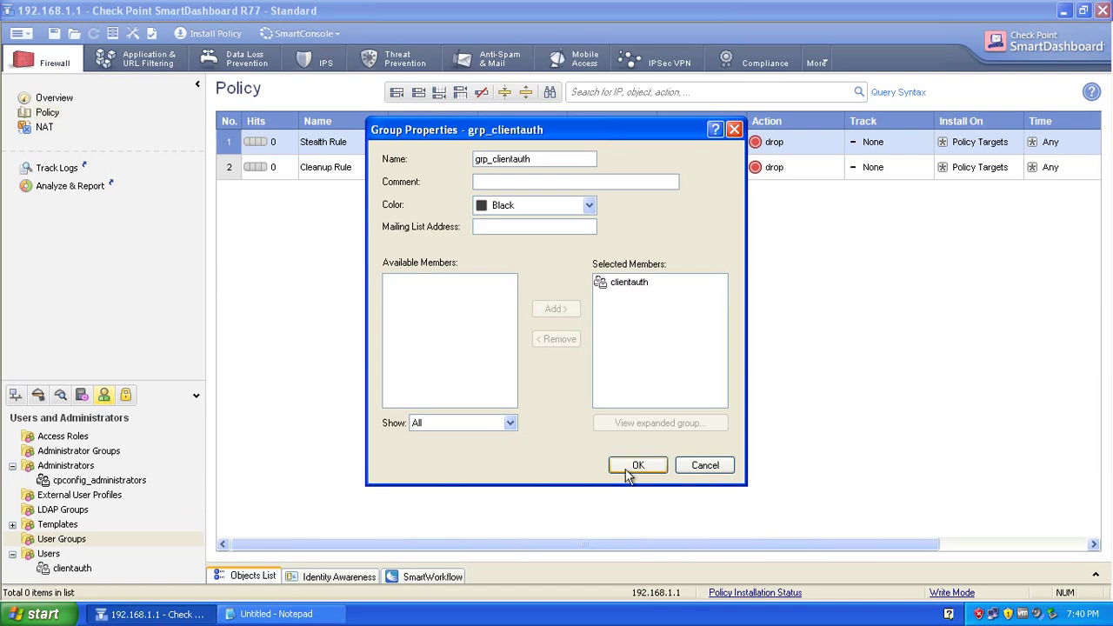
{"action": "left_click", "coordinate": [637, 466]}
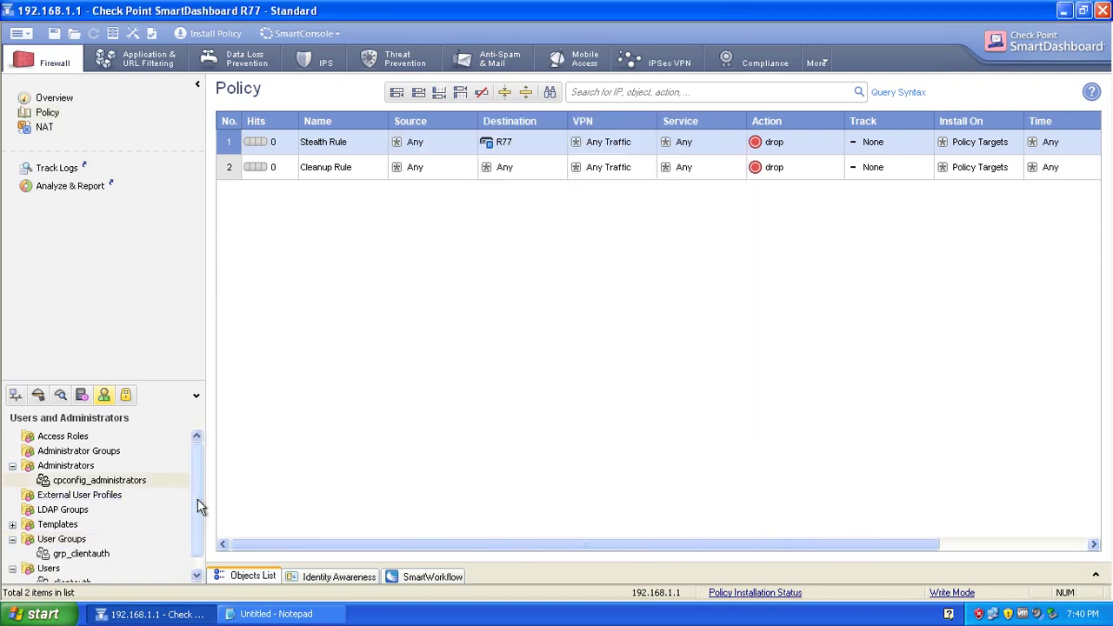
{"action": "left_click_drag", "start_coordinate": [197, 498], "coordinate": [193, 553]}
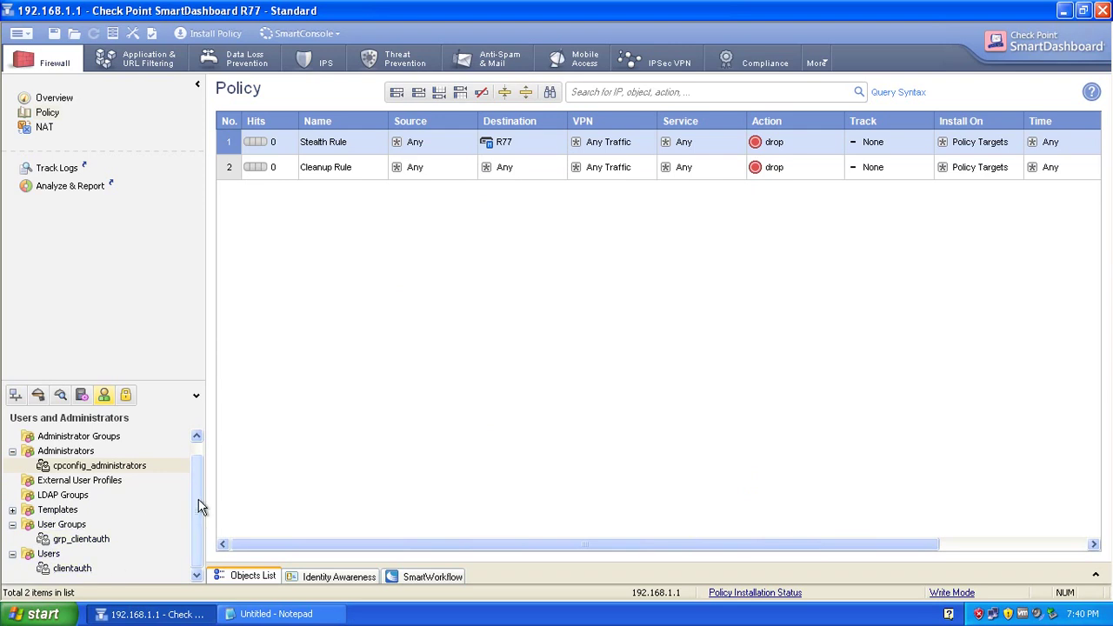
{"action": "left_click_drag", "start_coordinate": [199, 507], "coordinate": [198, 474]}
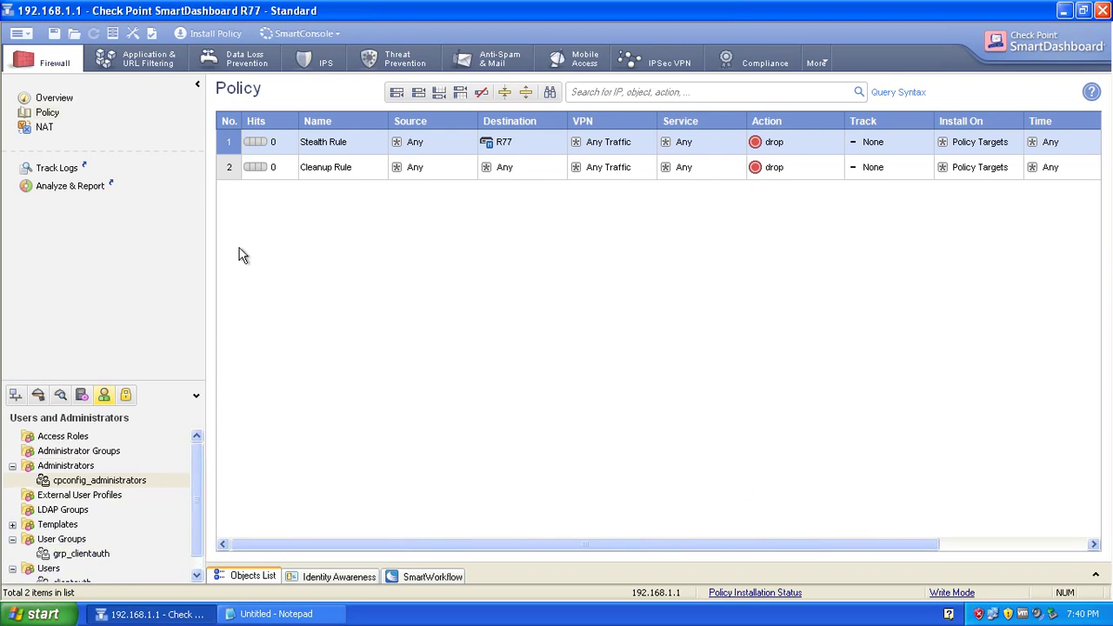
Add a rule below the Stealth Rule and type 'Client Authentication' as its name.
{"action": "right_click", "coordinate": [226, 148]}
{"action": "mouse_move", "coordinate": [257, 156]}
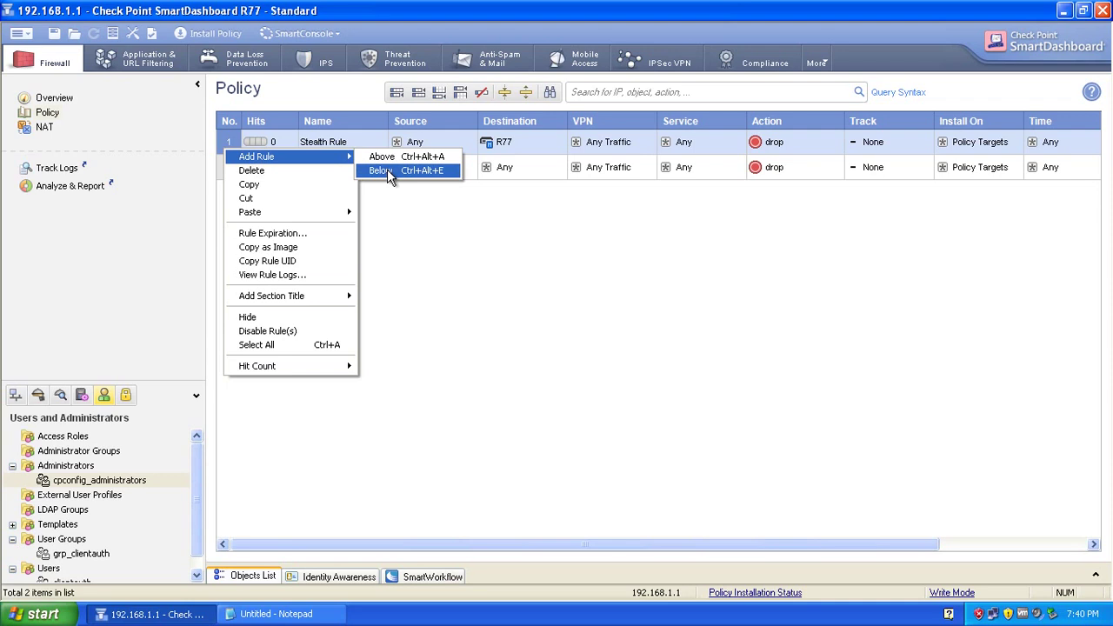
{"action": "left_click", "coordinate": [388, 171]}
{"action": "right_click", "coordinate": [303, 165]}
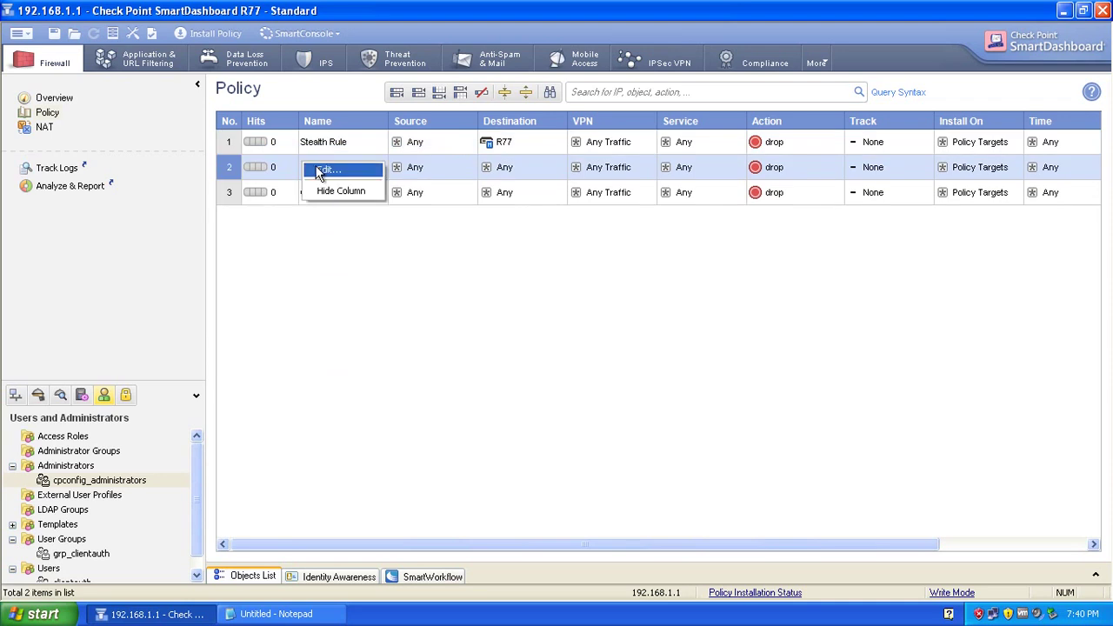
{"action": "left_click", "coordinate": [329, 169]}
{"action": "type", "text": "C"}
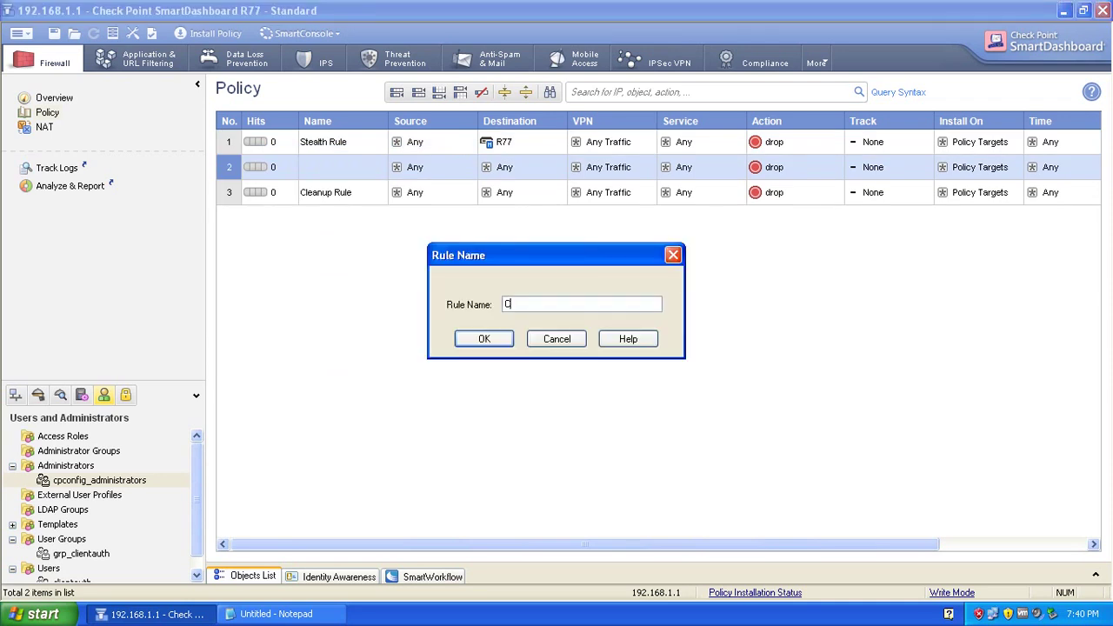
{"action": "type", "text": "lient Authentication"}
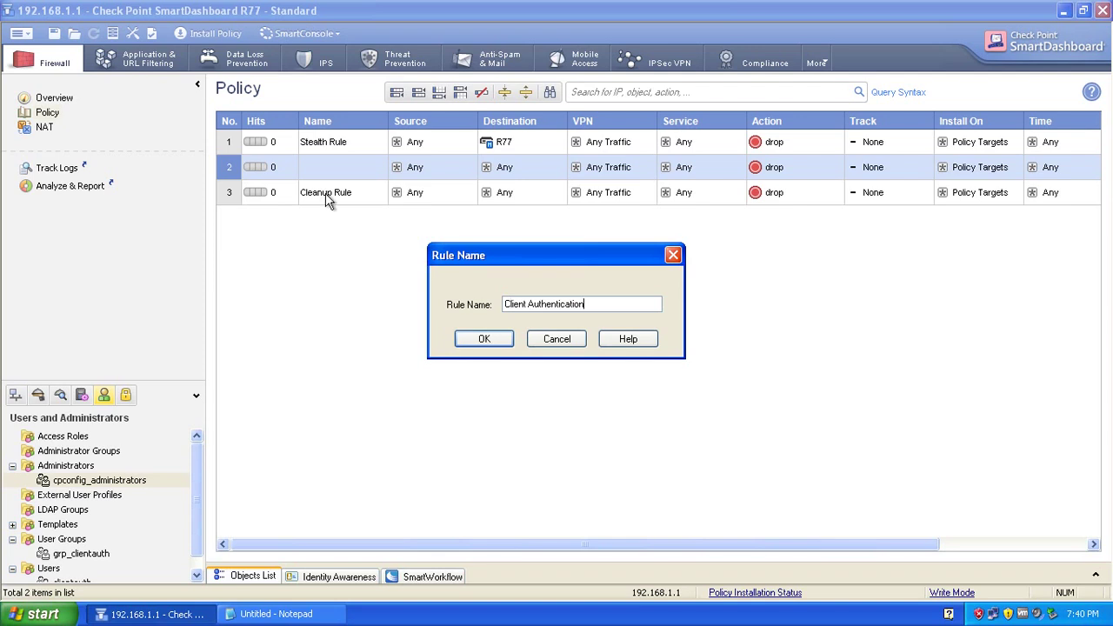
Name rule 2 Client Authentication and set its source to legacy user group grp_clientauth.
{"action": "left_click", "coordinate": [479, 346]}
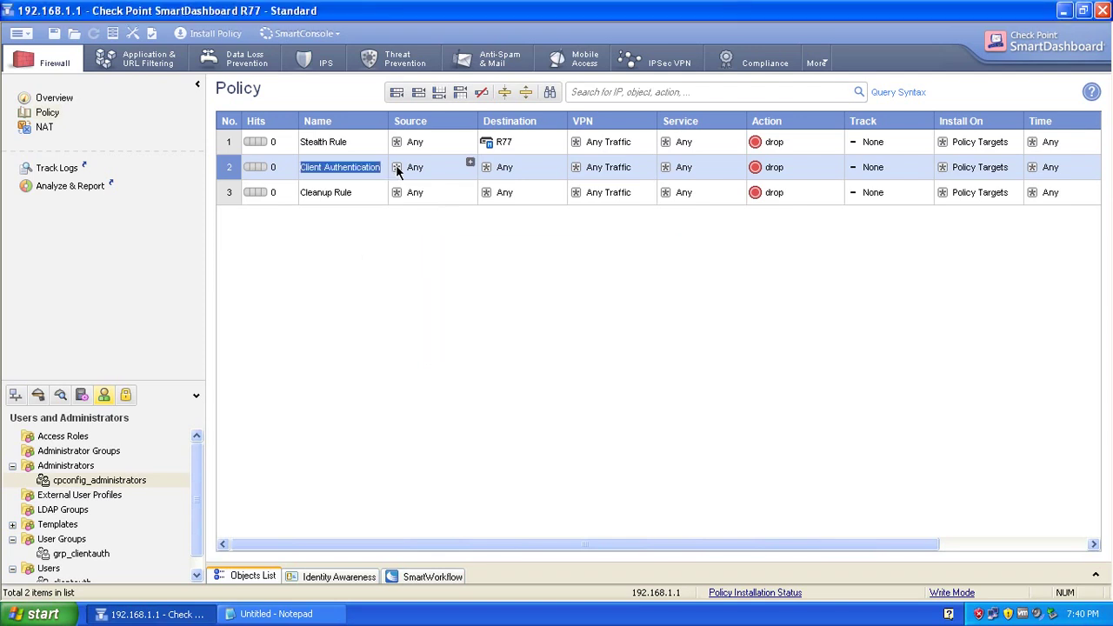
{"action": "right_click", "coordinate": [399, 168]}
{"action": "left_click", "coordinate": [420, 174]}
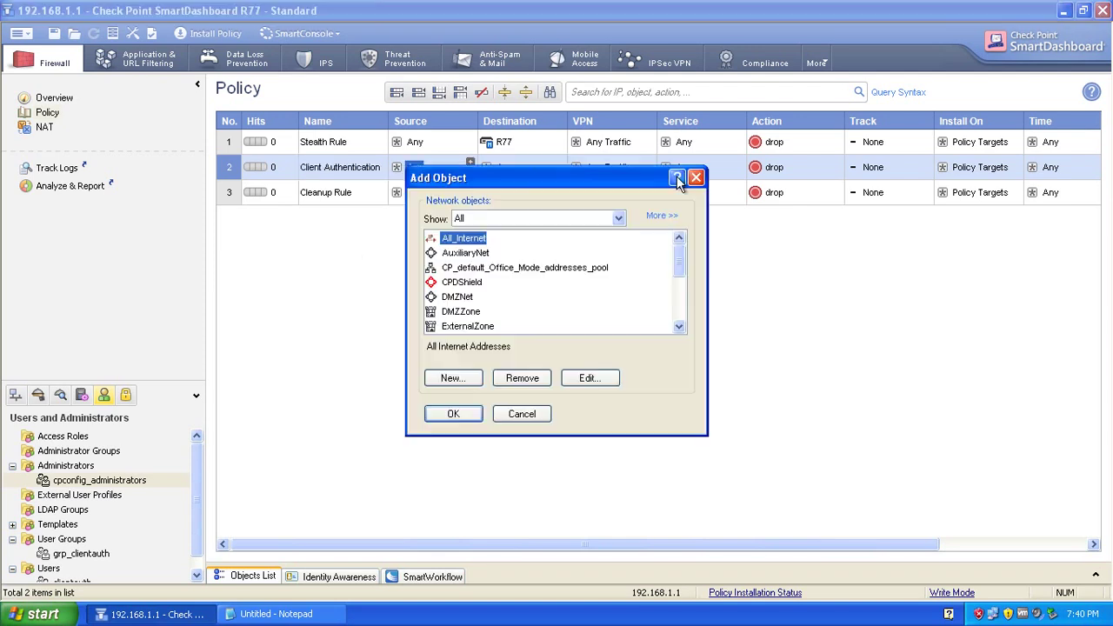
{"action": "left_click", "coordinate": [694, 178]}
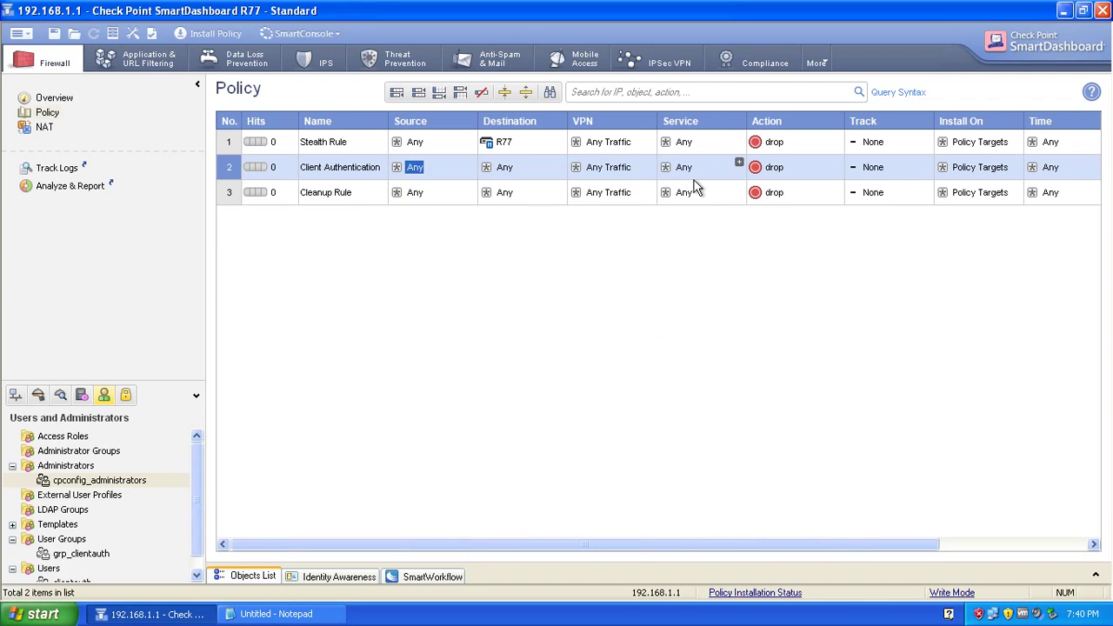
{"action": "right_click", "coordinate": [401, 168]}
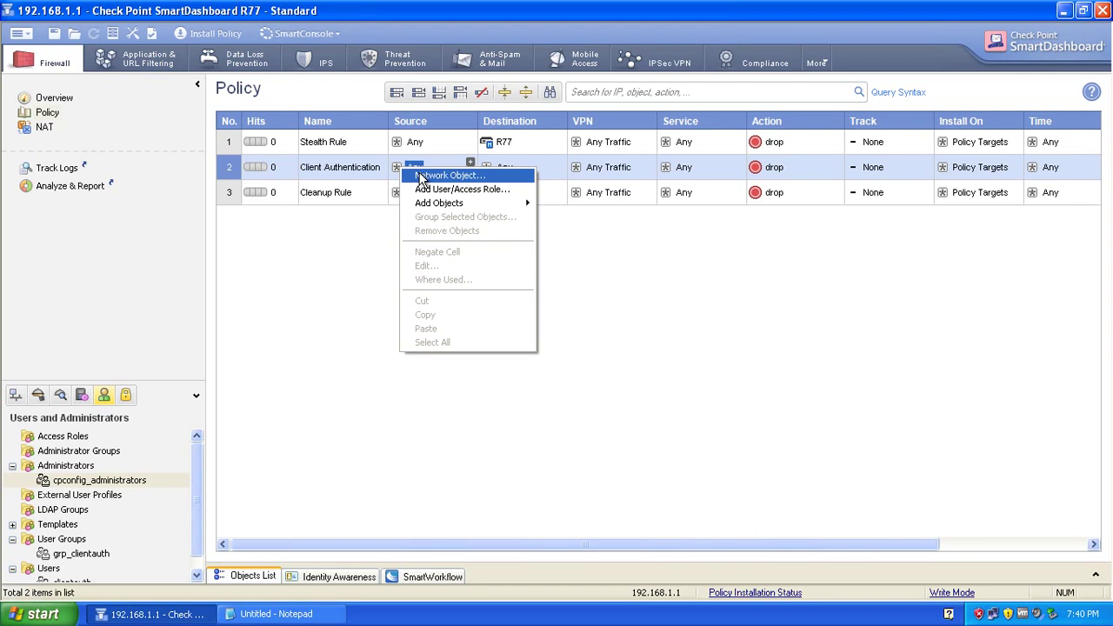
{"action": "mouse_move", "coordinate": [521, 202]}
{"action": "left_click", "coordinate": [563, 211]}
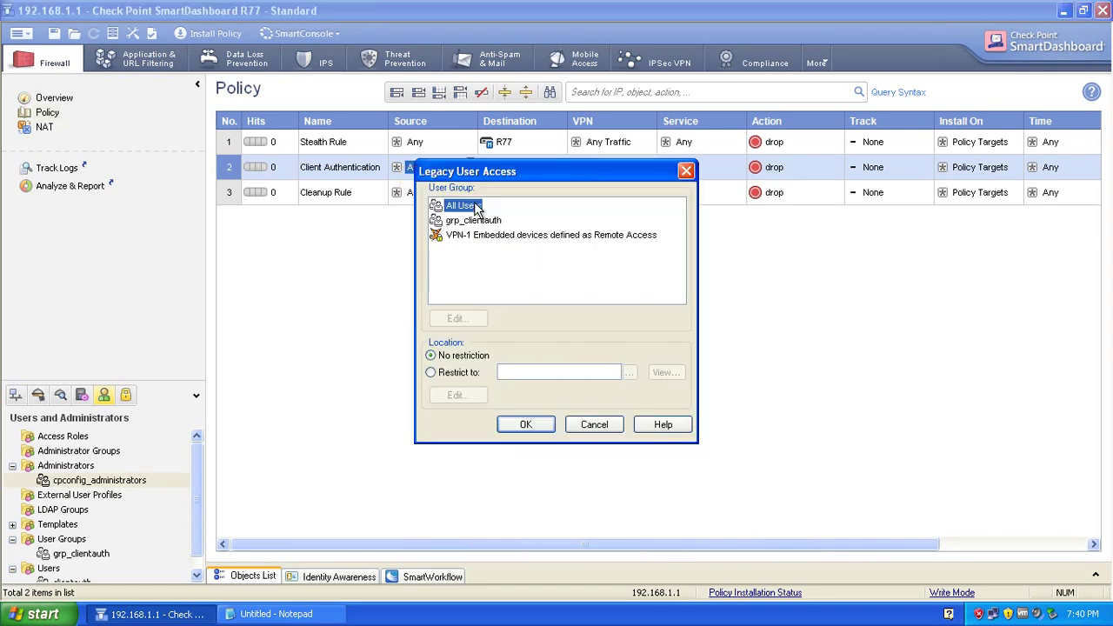
{"action": "left_click", "coordinate": [460, 221]}
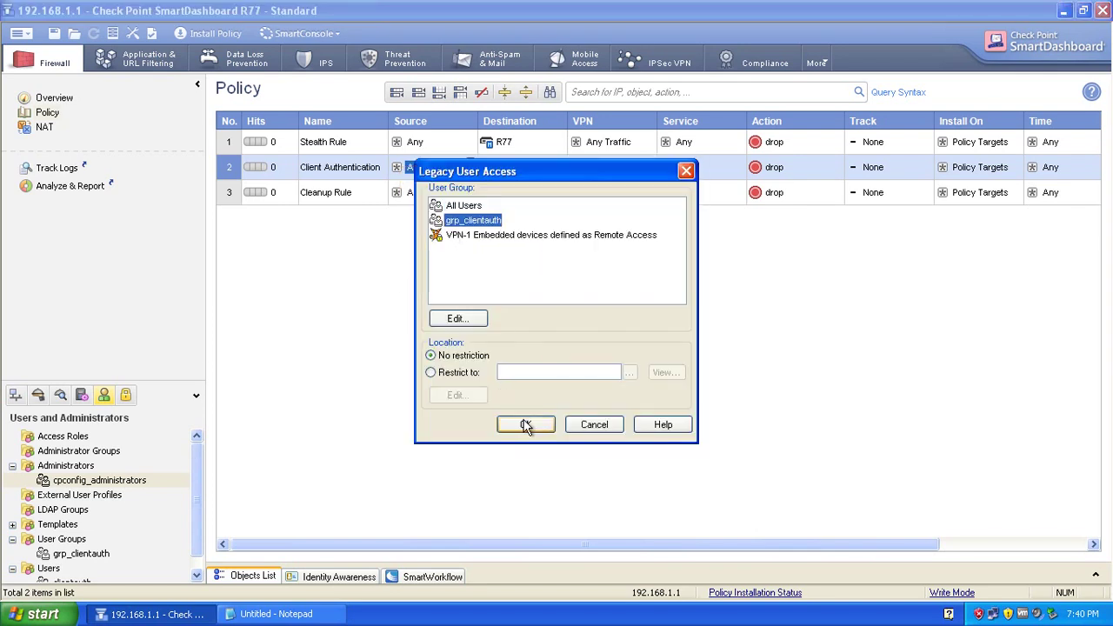
{"action": "left_click", "coordinate": [526, 425]}
Set rule 2's destination to WAN_Server.
{"action": "right_click", "coordinate": [486, 169]}
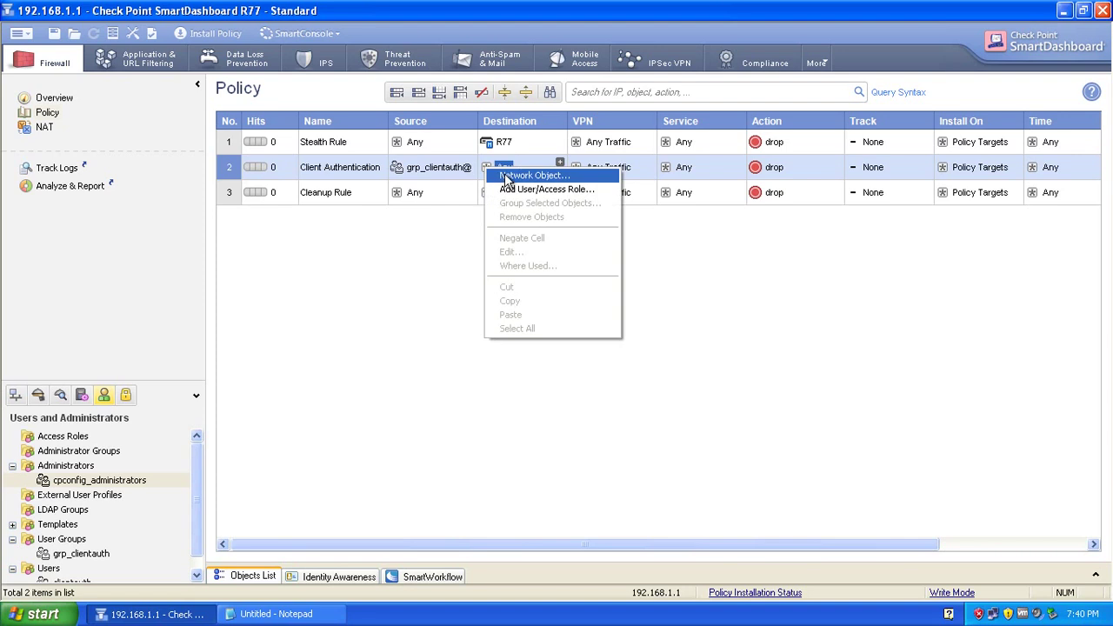
{"action": "left_click", "coordinate": [507, 177]}
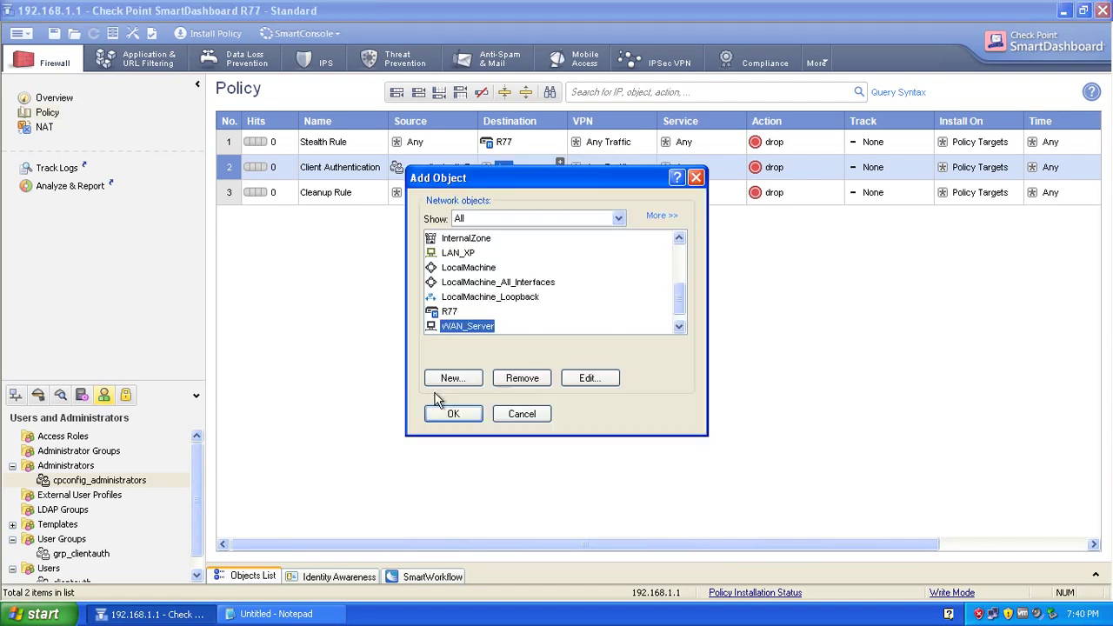
{"action": "left_click", "coordinate": [455, 412]}
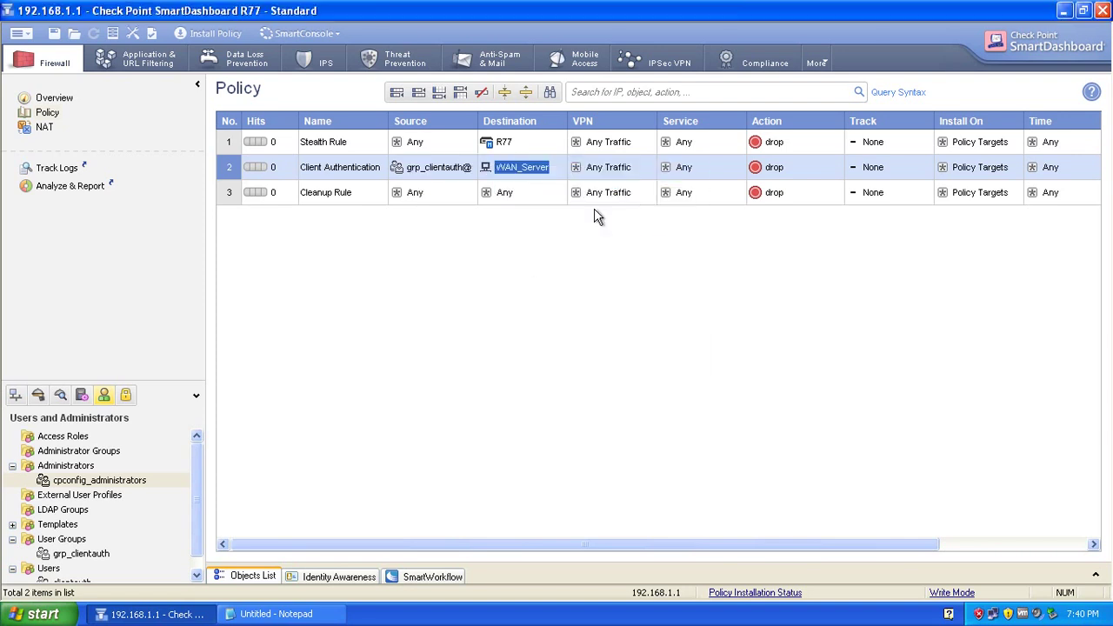
Set rule 2's service to telnet.
{"action": "right_click", "coordinate": [664, 172]}
{"action": "left_click", "coordinate": [682, 177]}
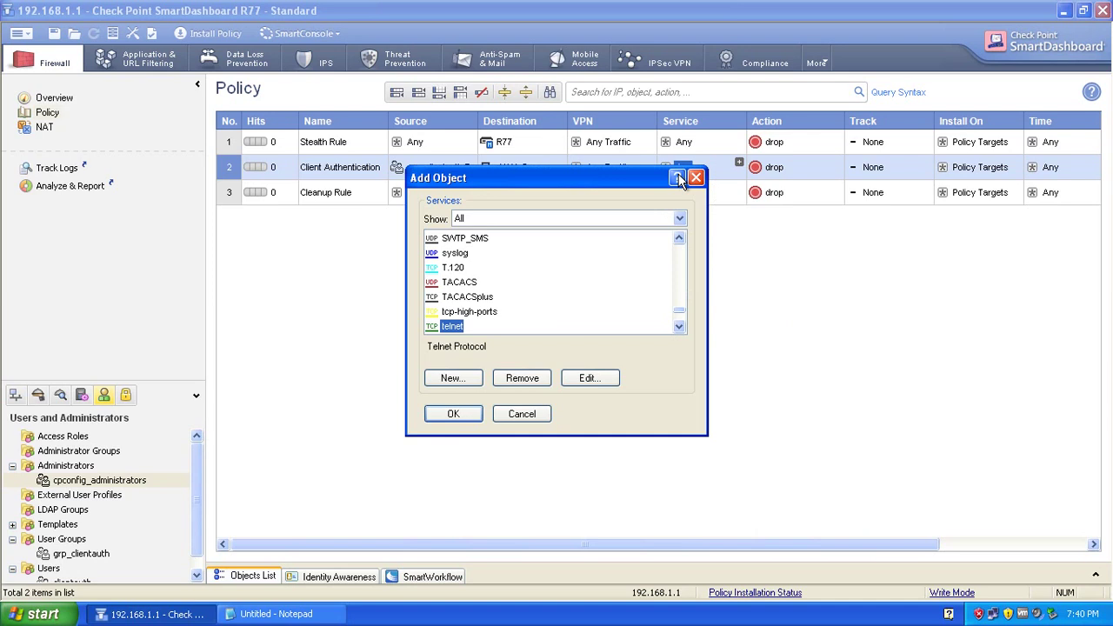
{"action": "left_click", "coordinate": [455, 412]}
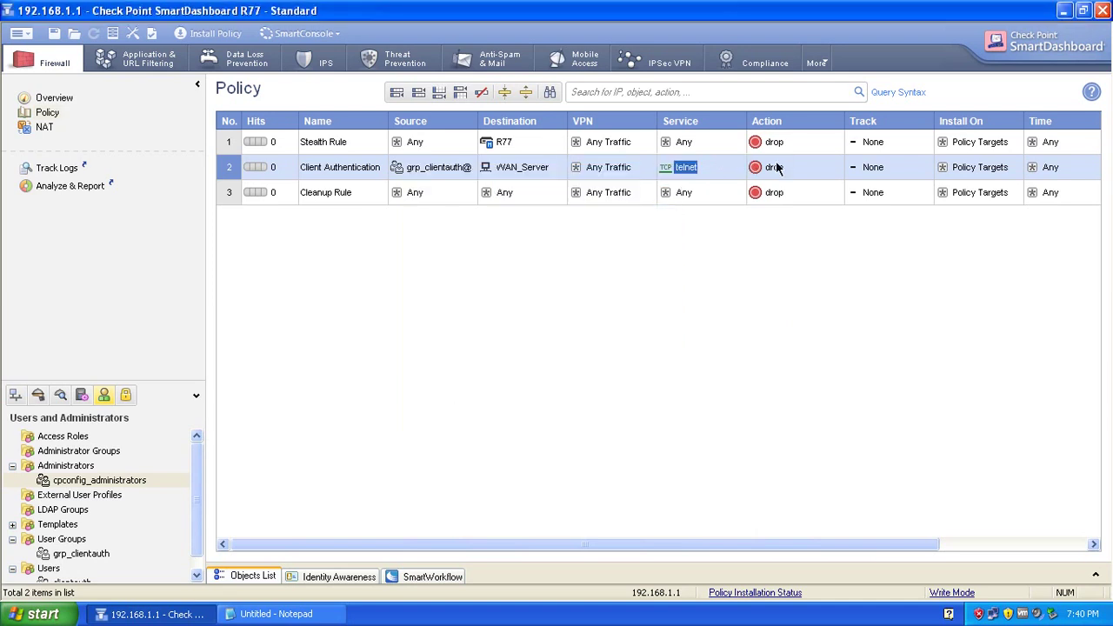
Set rule 2's action to Client Auth and its tracking to Log.
{"action": "right_click", "coordinate": [773, 168]}
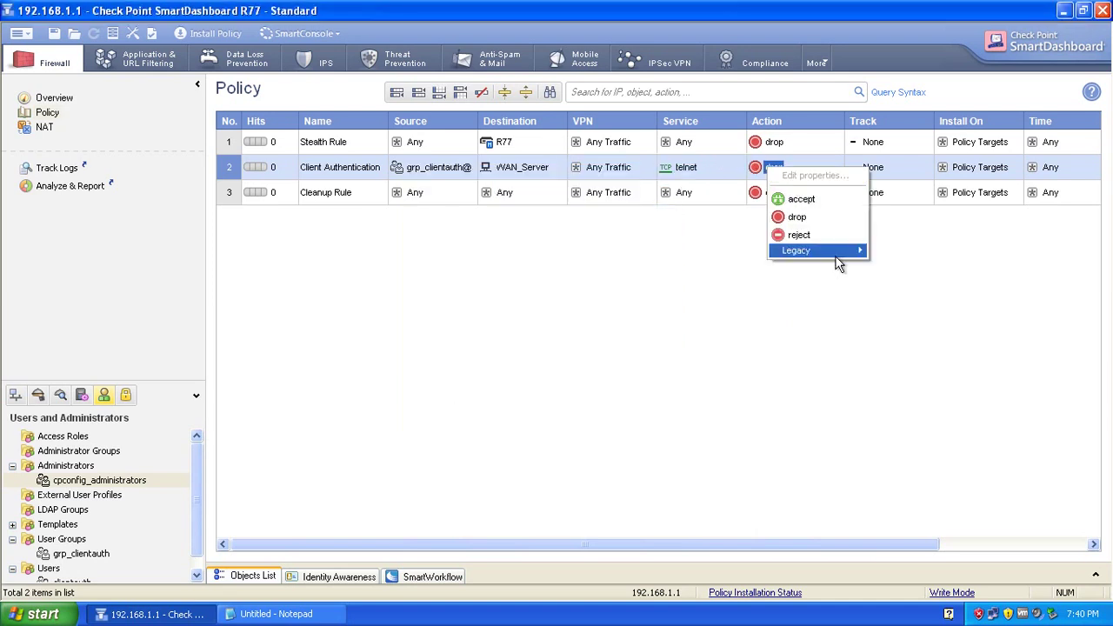
{"action": "mouse_move", "coordinate": [833, 255]}
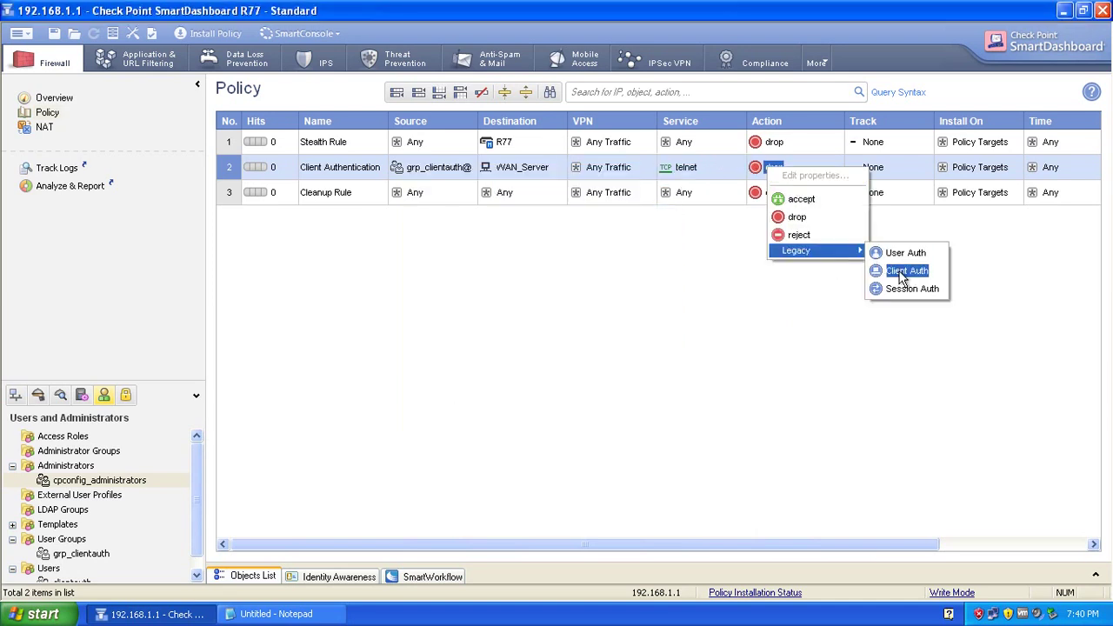
{"action": "left_click", "coordinate": [901, 273]}
{"action": "right_click", "coordinate": [762, 168]}
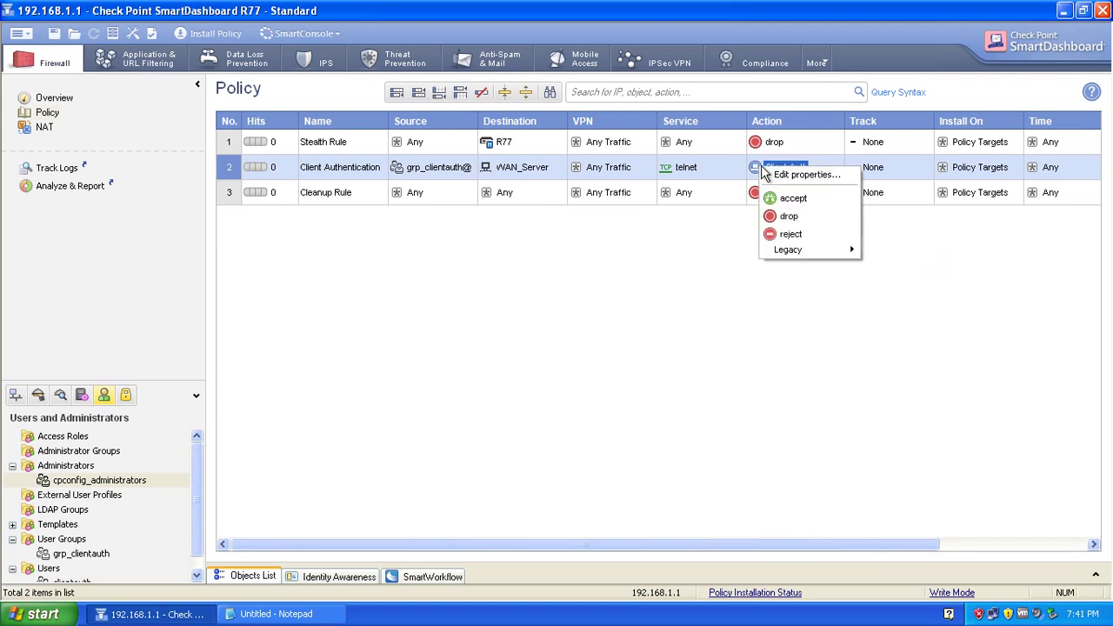
{"action": "left_click", "coordinate": [793, 199]}
{"action": "right_click", "coordinate": [773, 168]}
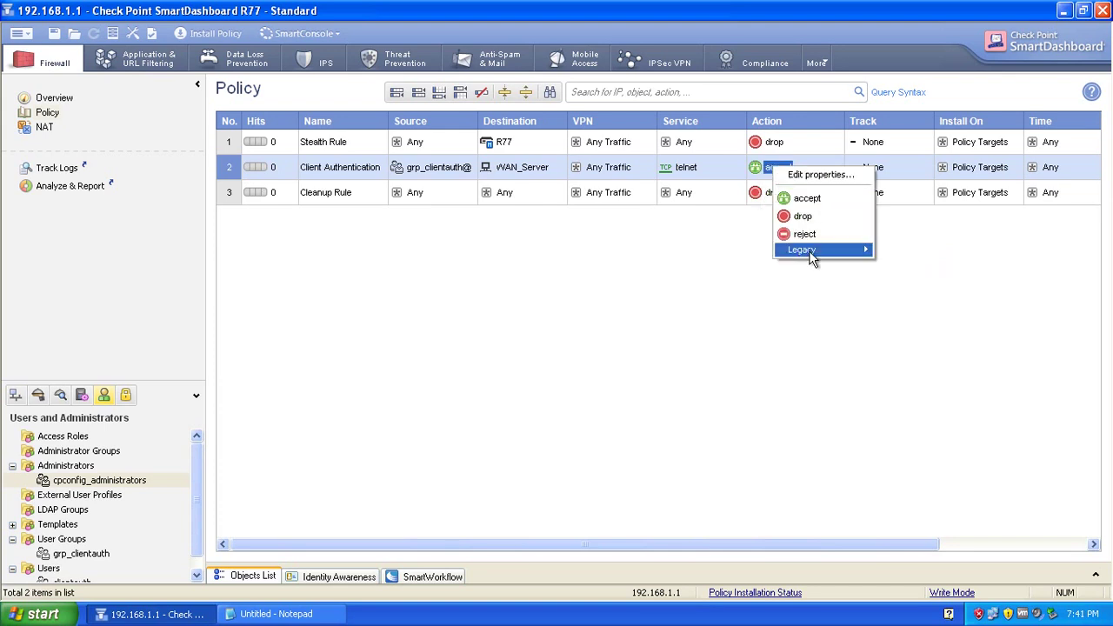
{"action": "mouse_move", "coordinate": [804, 250]}
{"action": "left_click", "coordinate": [910, 275]}
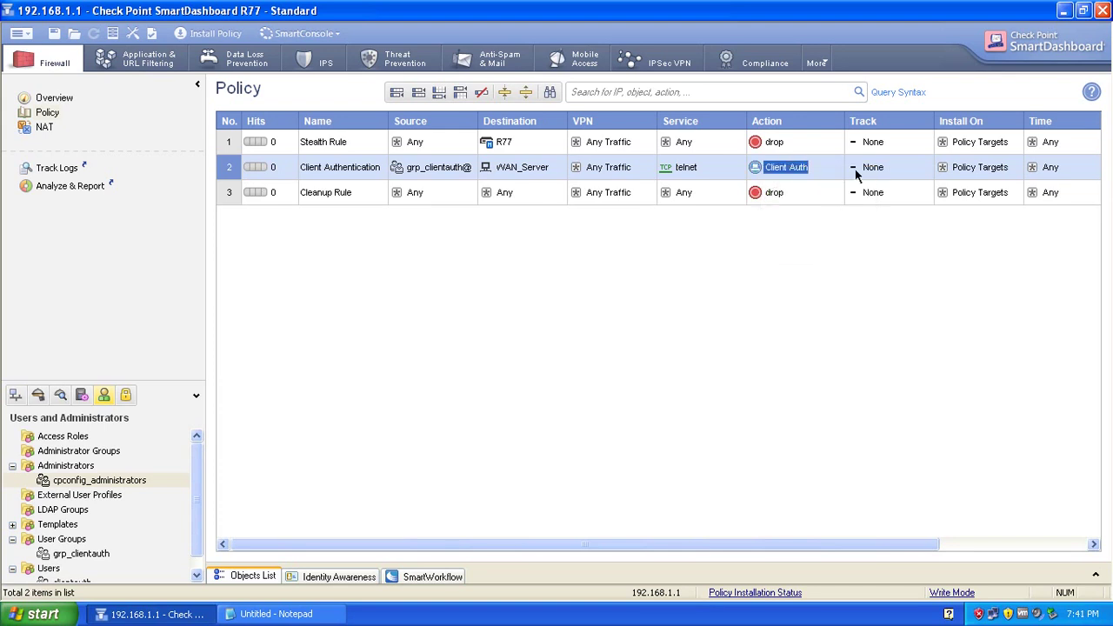
{"action": "right_click", "coordinate": [857, 173]}
{"action": "left_click", "coordinate": [883, 198]}
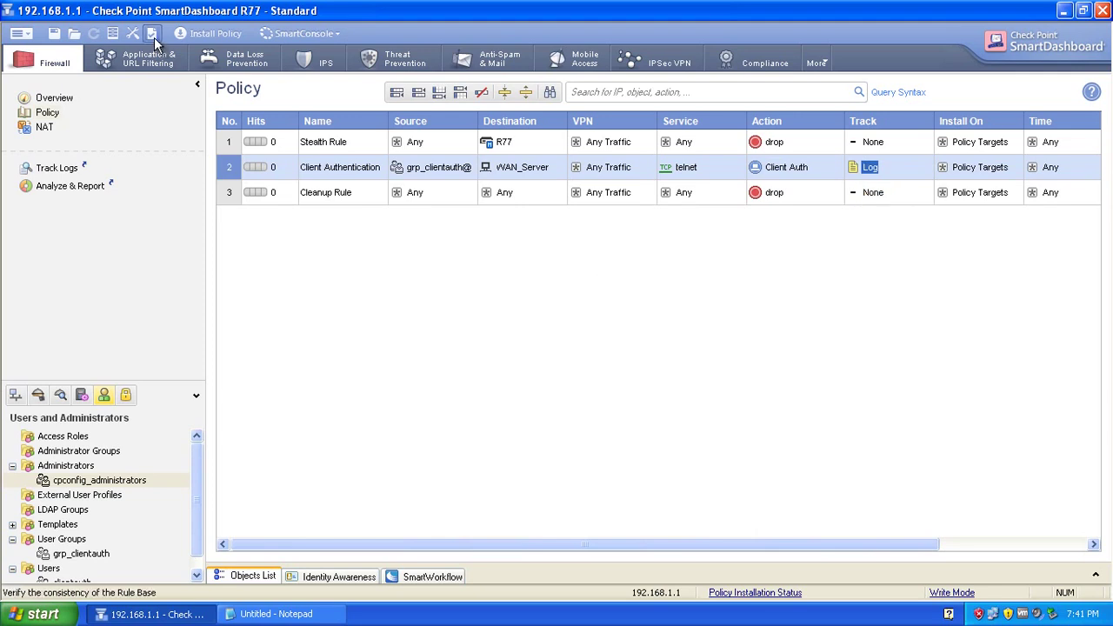
Install the policy with gateway R77 selected as the Network Security target.
{"action": "left_click", "coordinate": [208, 34]}
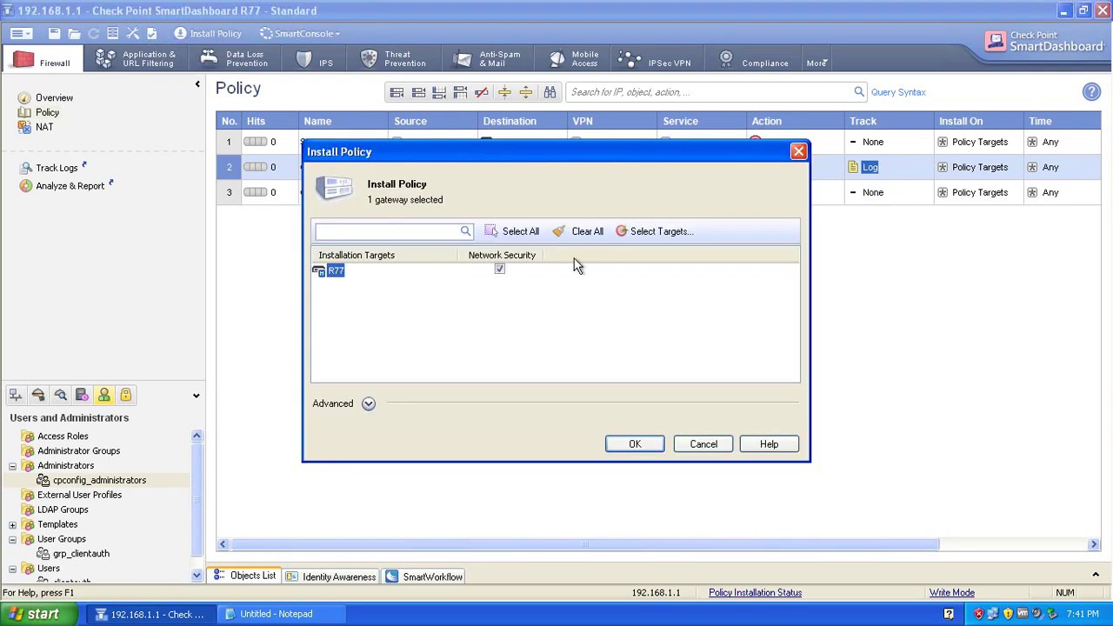
{"action": "left_click_drag", "start_coordinate": [547, 154], "coordinate": [592, 225]}
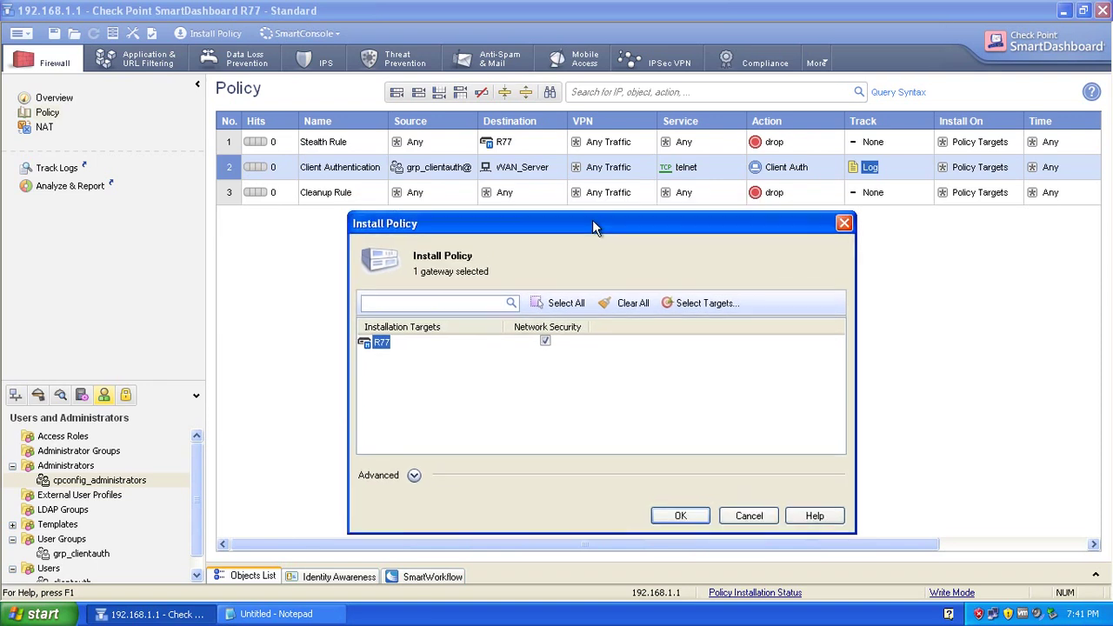
{"action": "left_click", "coordinate": [662, 518]}
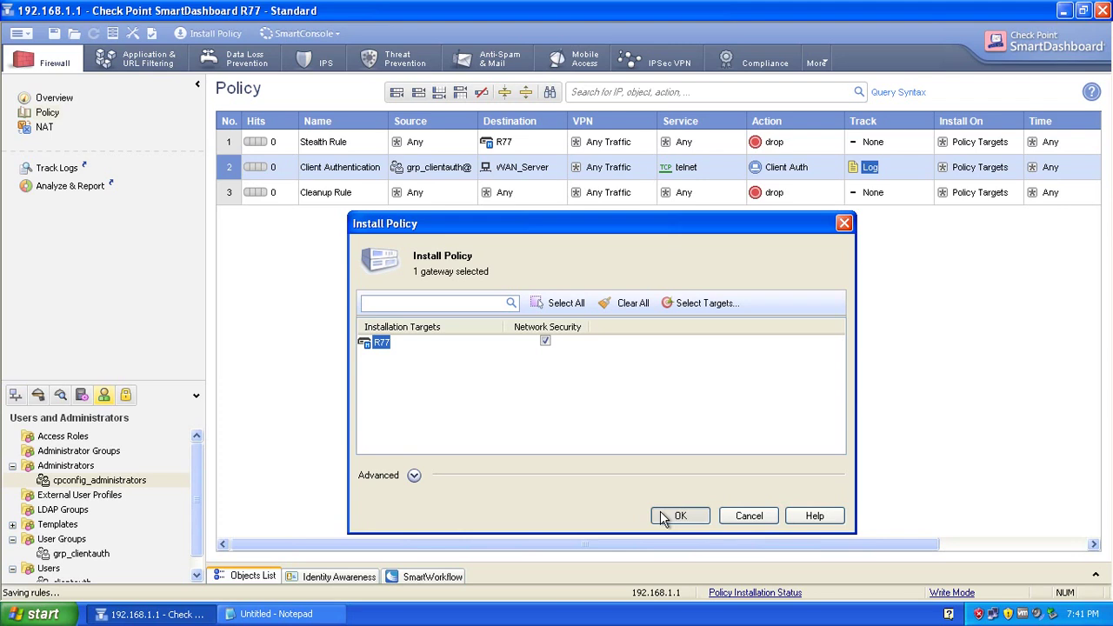
Wait for the R77 policy installation to succeed and close the progress window.
{"action": "left_click", "coordinate": [663, 518]}
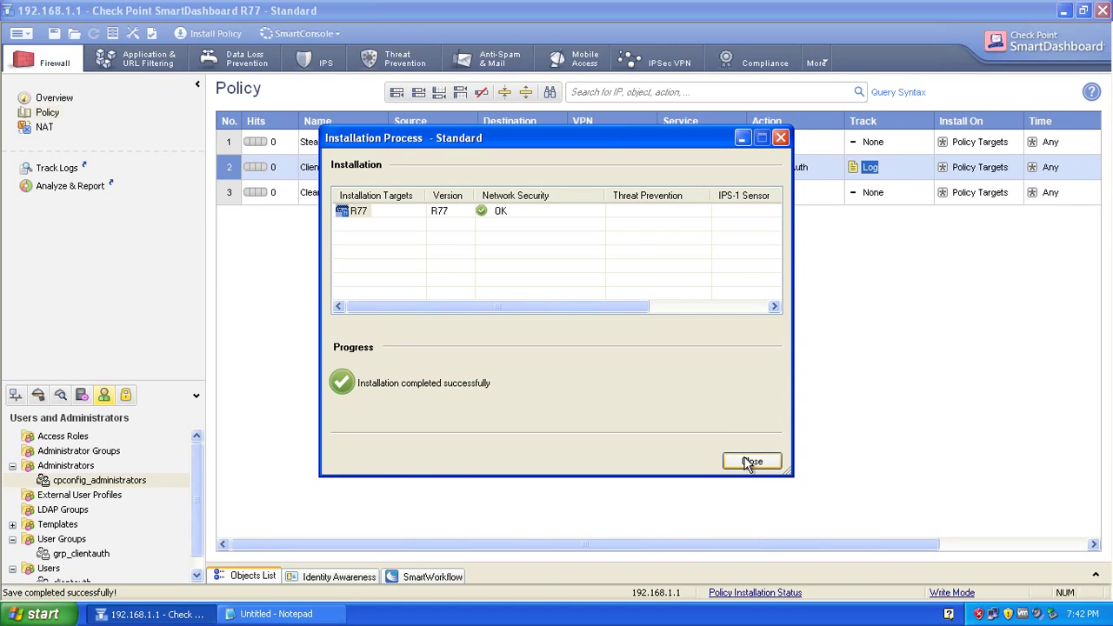
{"action": "left_click", "coordinate": [751, 462]}
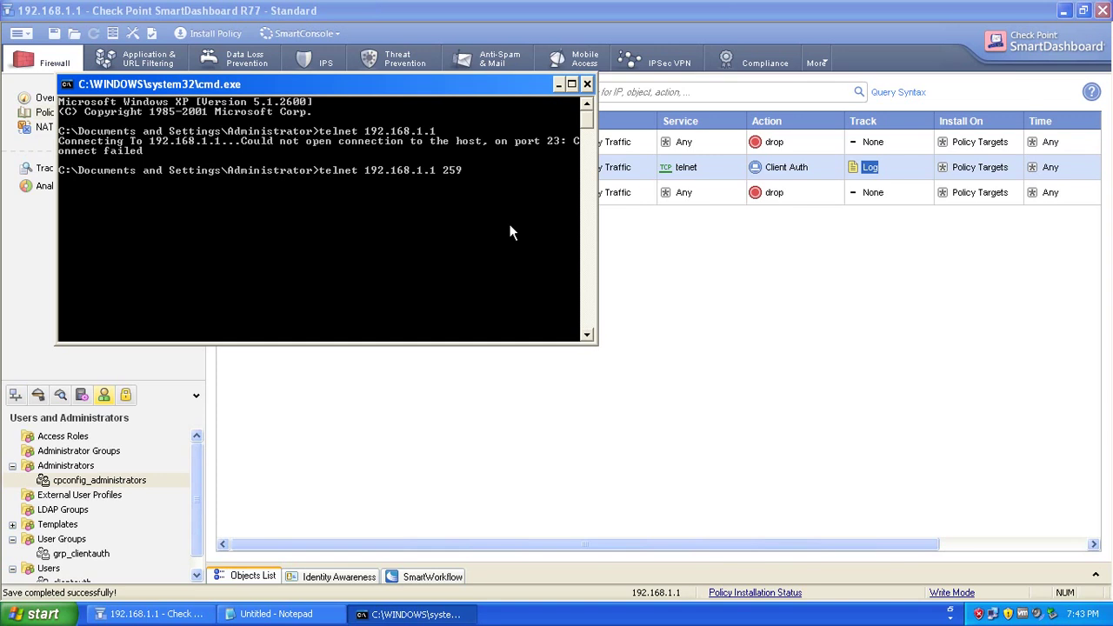
Run telnet 192.168.1.1 259, see it fail, then open My Computer.
{"action": "key", "text": "Return"}
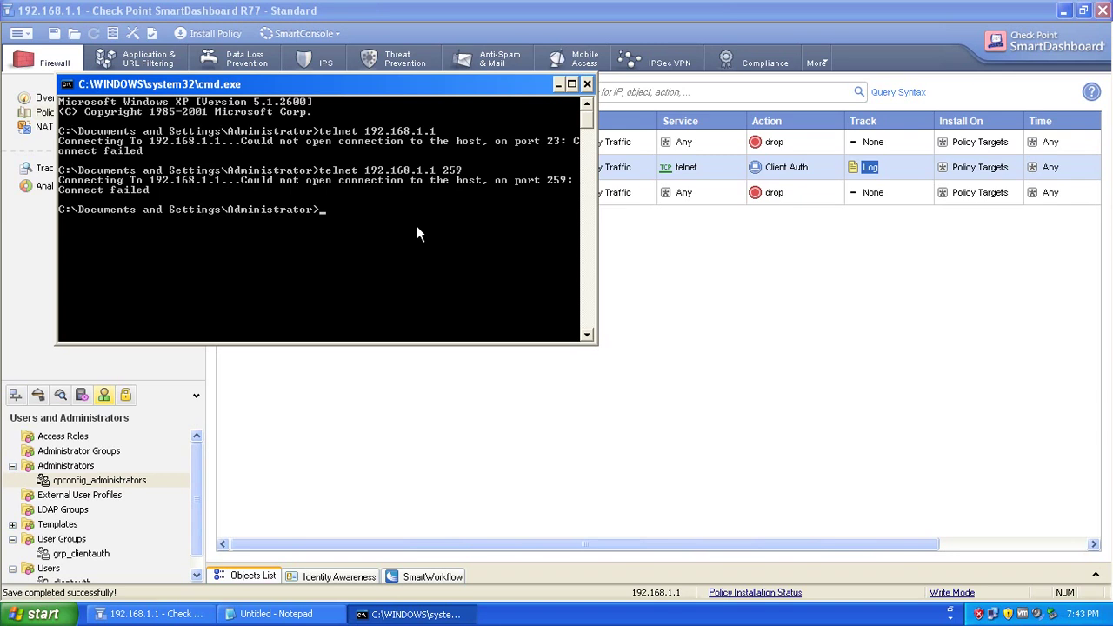
{"action": "key", "text": "super+e"}
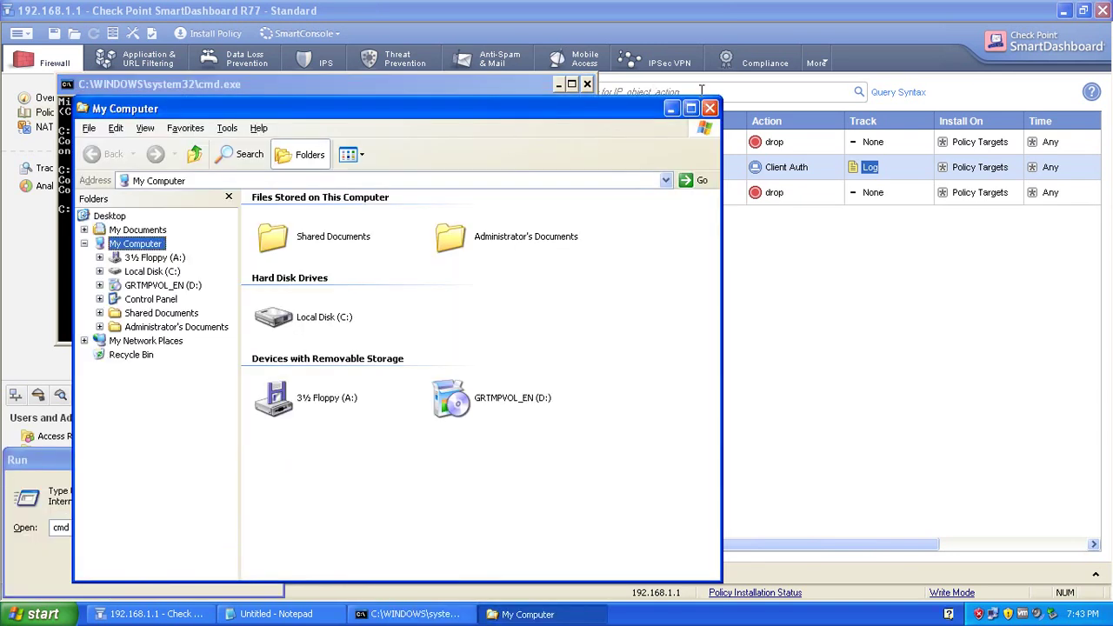
Close My Computer and delete the Stealth and Cleanup rules, confirming each deletion.
{"action": "left_click", "coordinate": [709, 109]}
{"action": "left_click", "coordinate": [664, 287]}
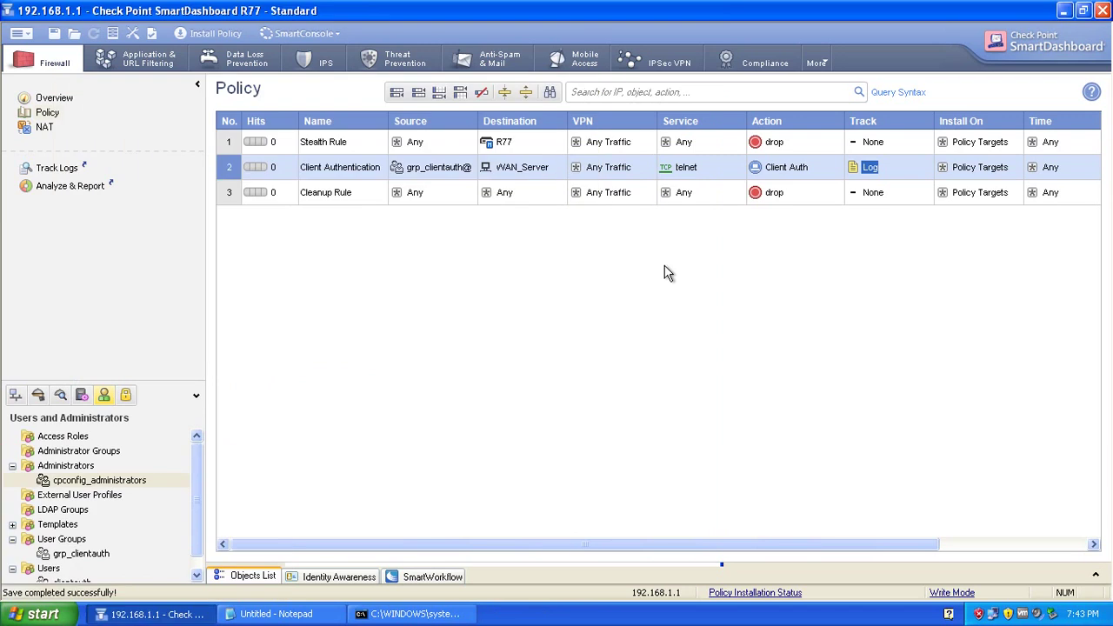
{"action": "right_click", "coordinate": [226, 145]}
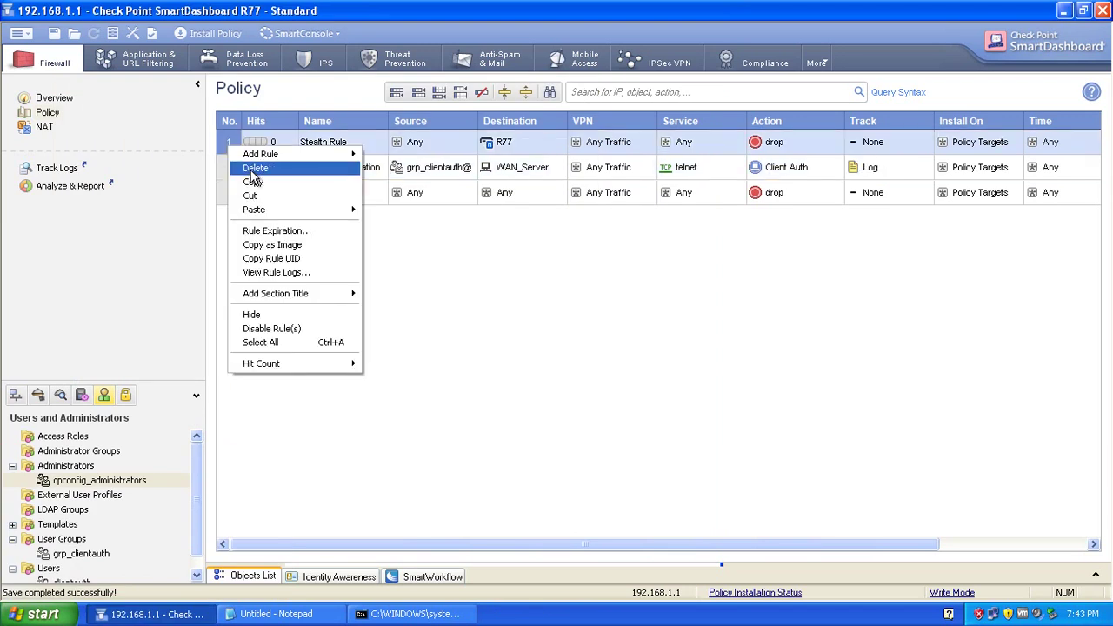
{"action": "left_click", "coordinate": [279, 169]}
{"action": "left_click", "coordinate": [519, 331]}
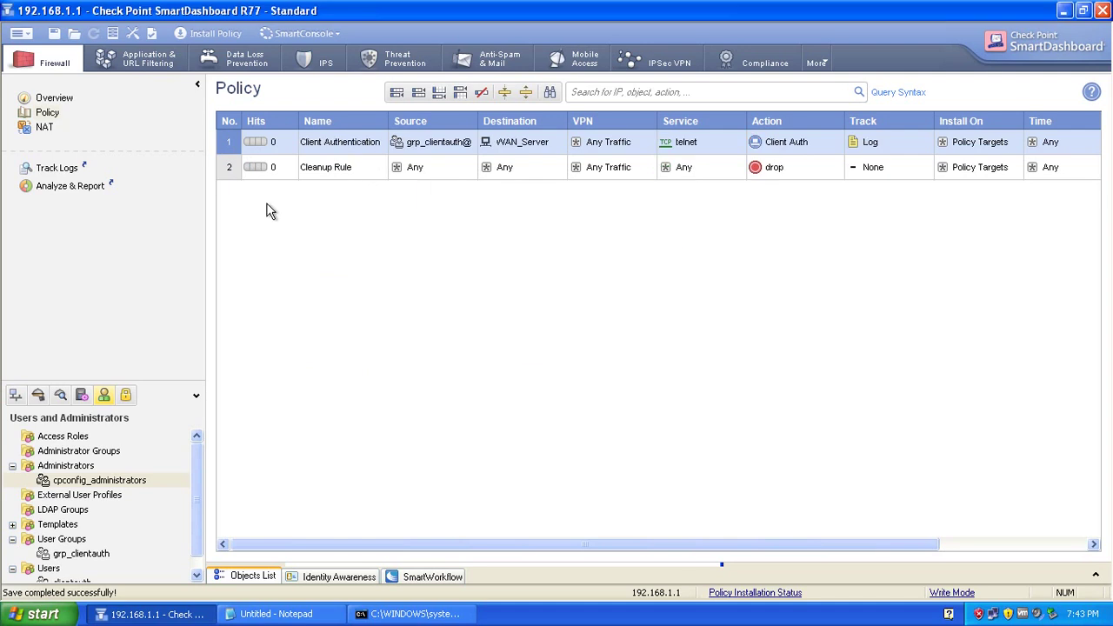
{"action": "right_click", "coordinate": [226, 170]}
{"action": "left_click", "coordinate": [247, 194]}
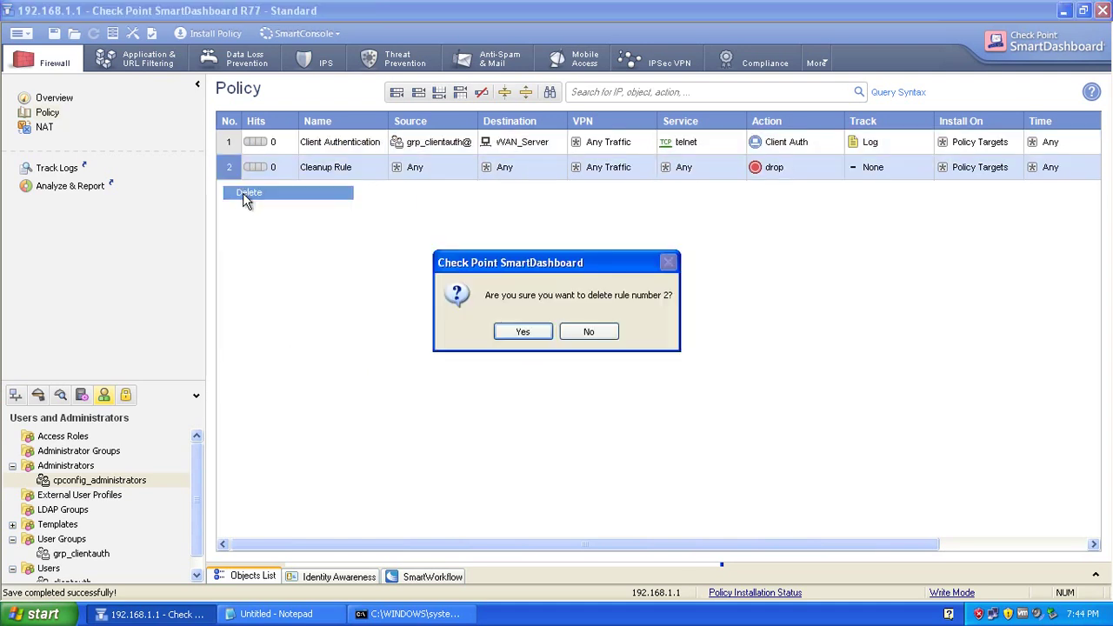
{"action": "left_click", "coordinate": [523, 331]}
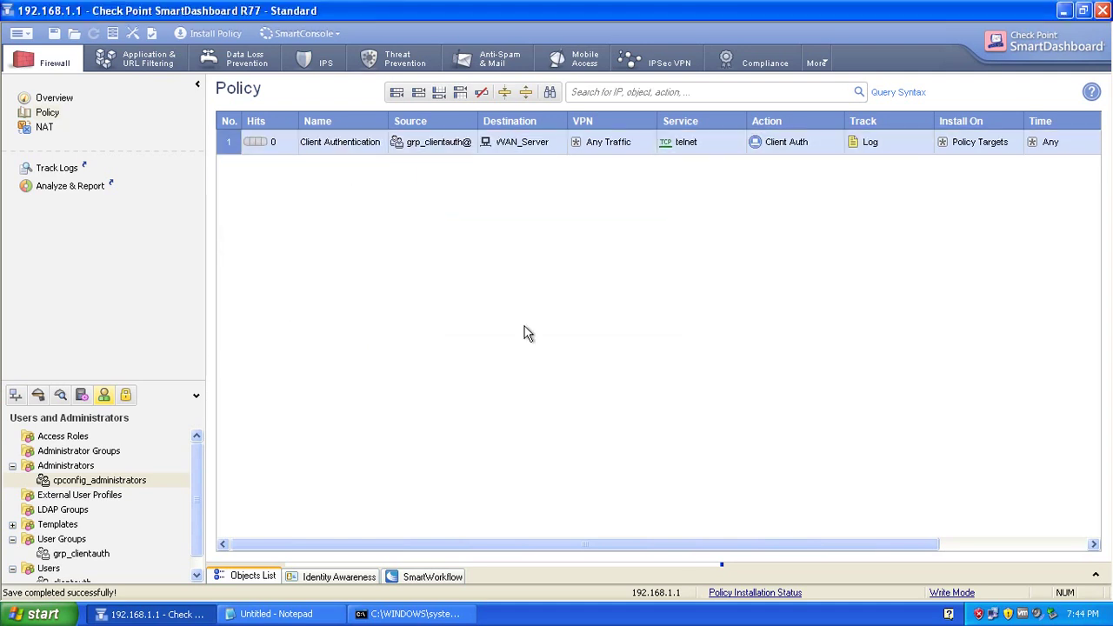
Install the policy on R77, arranging the progress and command prompt windows side by side until it completes.
{"action": "left_click", "coordinate": [206, 38]}
{"action": "left_click", "coordinate": [628, 447]}
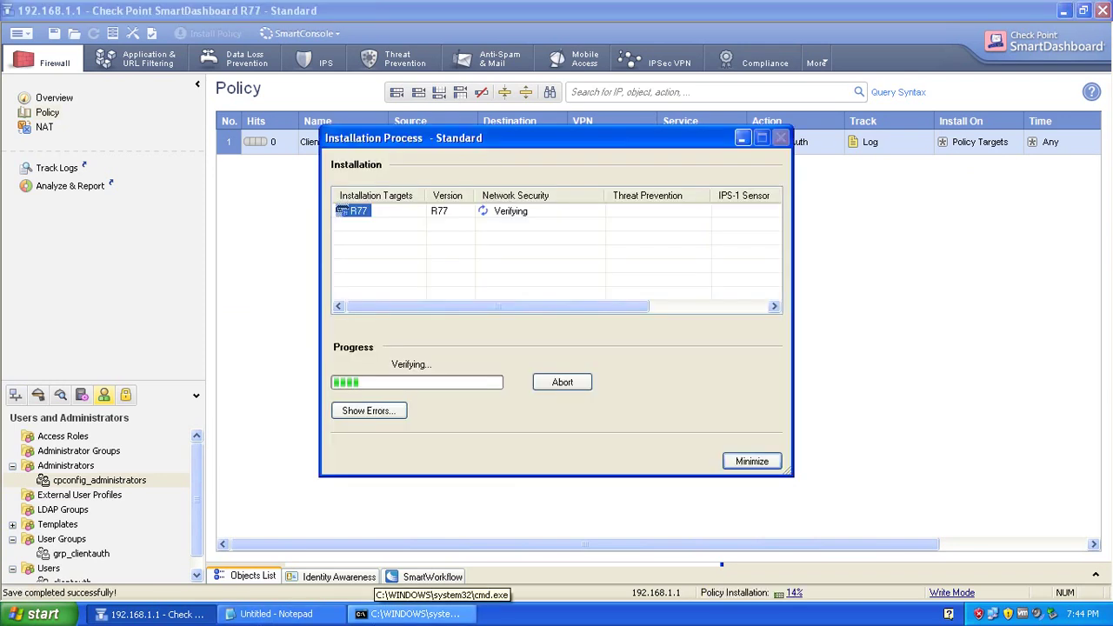
{"action": "left_click", "coordinate": [409, 614]}
{"action": "left_click", "coordinate": [423, 365]}
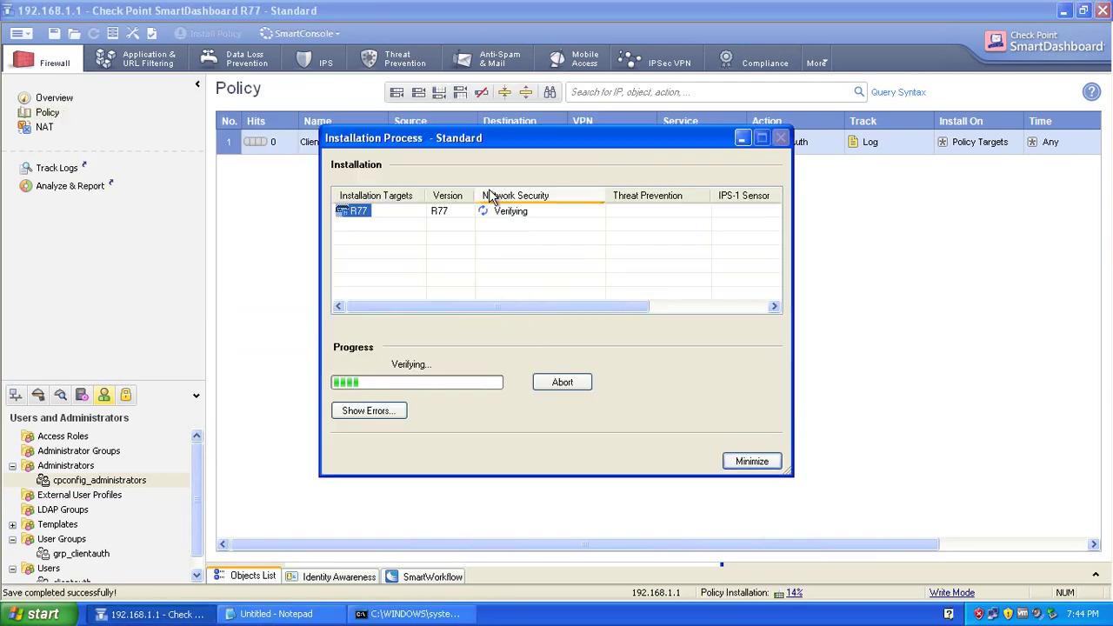
{"action": "left_click_drag", "start_coordinate": [663, 140], "coordinate": [929, 191]}
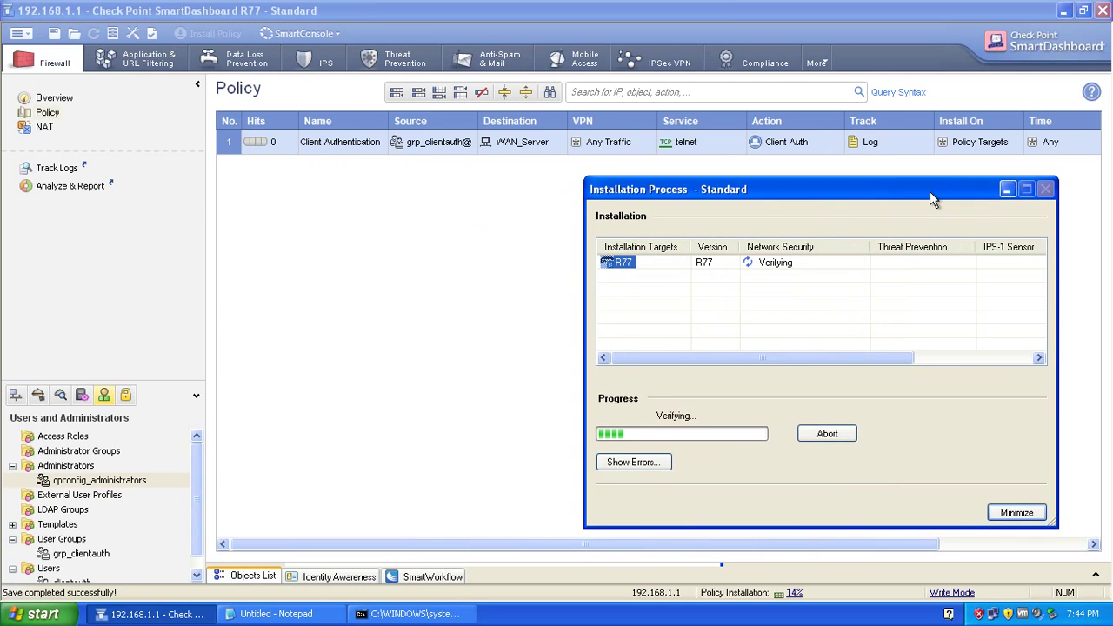
{"action": "left_click", "coordinate": [421, 614]}
{"action": "left_click_drag", "start_coordinate": [341, 80], "coordinate": [308, 118]}
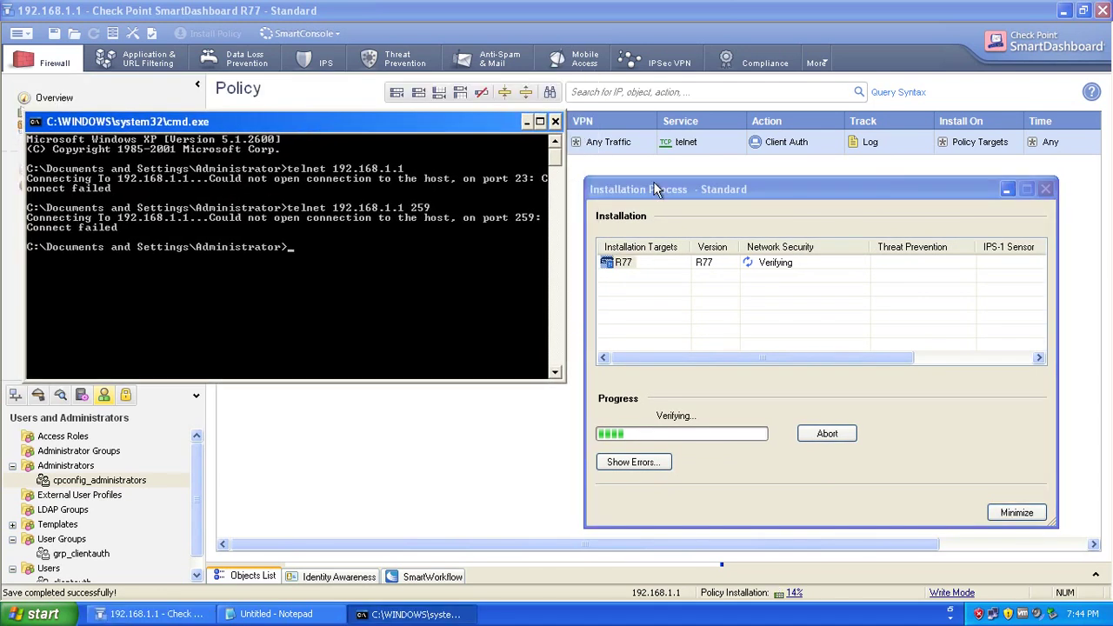
{"action": "left_click_drag", "start_coordinate": [674, 191], "coordinate": [622, 137]}
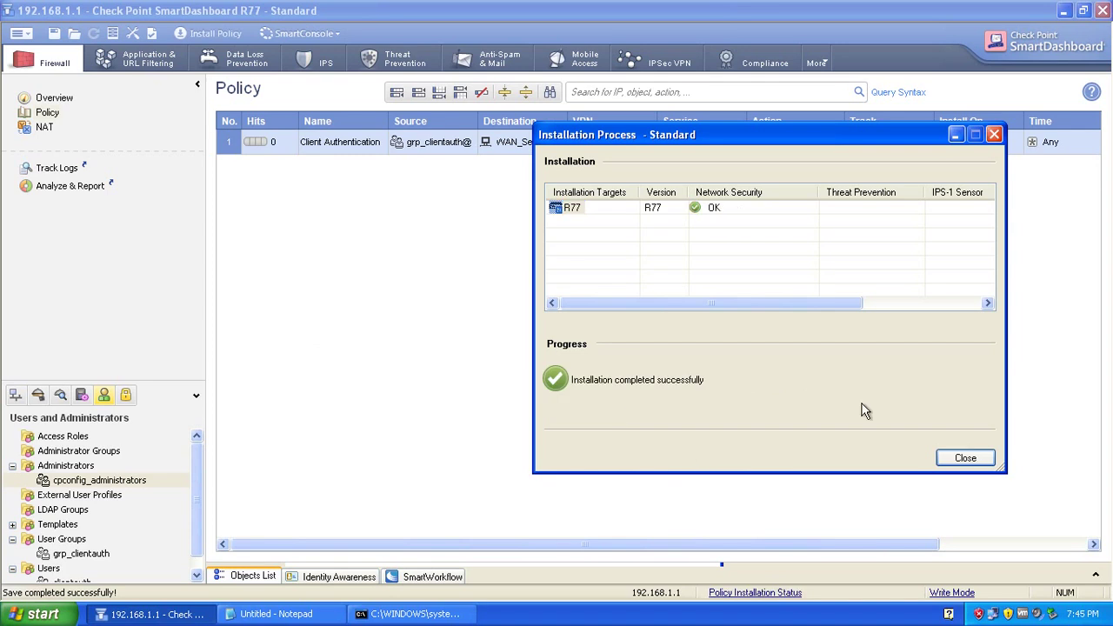
Close the completed Installation Process window and bring the cmd.exe command prompt forward.
{"action": "left_click", "coordinate": [956, 458]}
{"action": "left_click", "coordinate": [405, 614]}
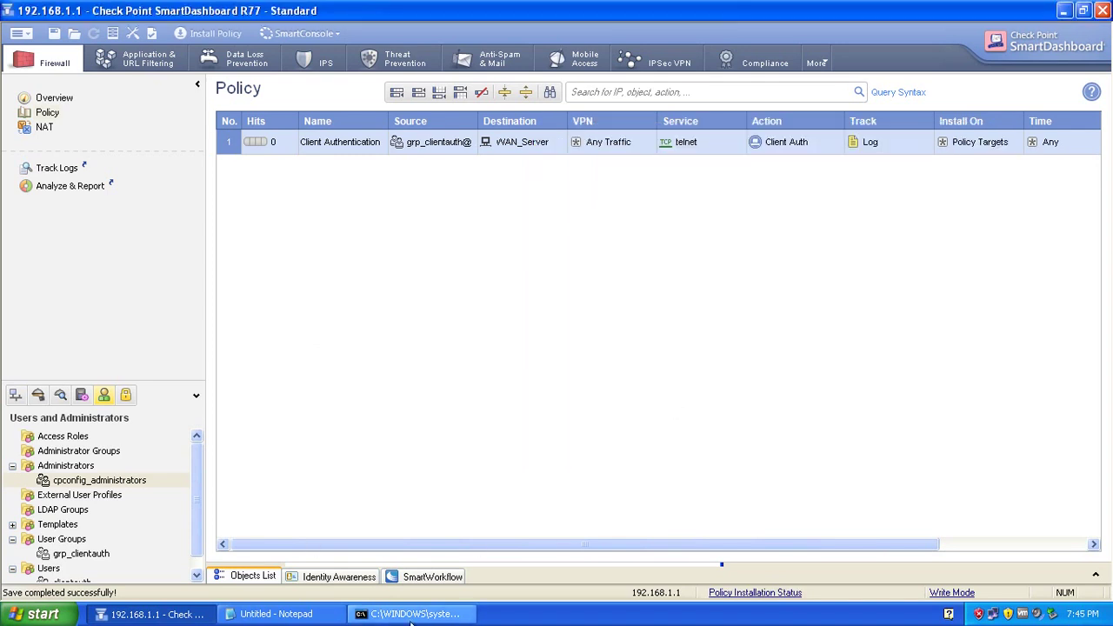